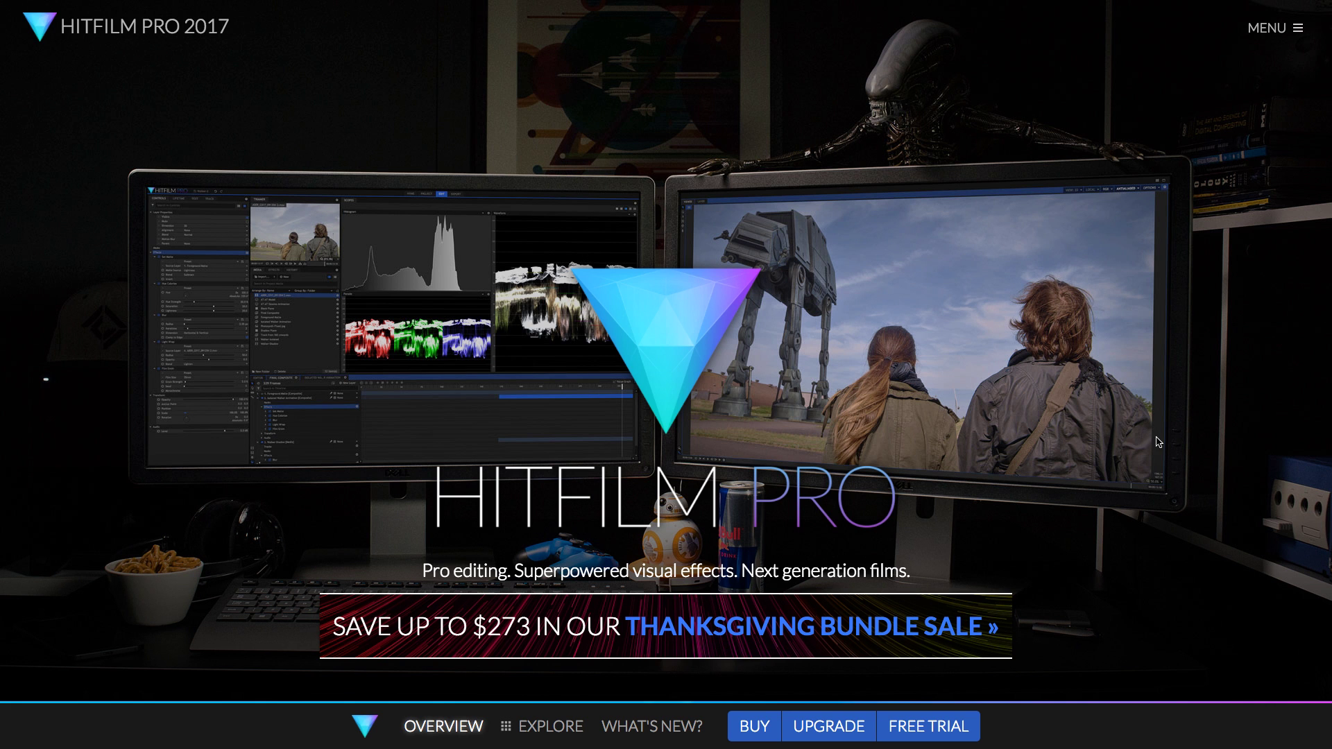
# Scroll the HitFilm Pro website down past the Editing features to Visual Effects.
pyautogui.scroll(-5, 1159, 442)
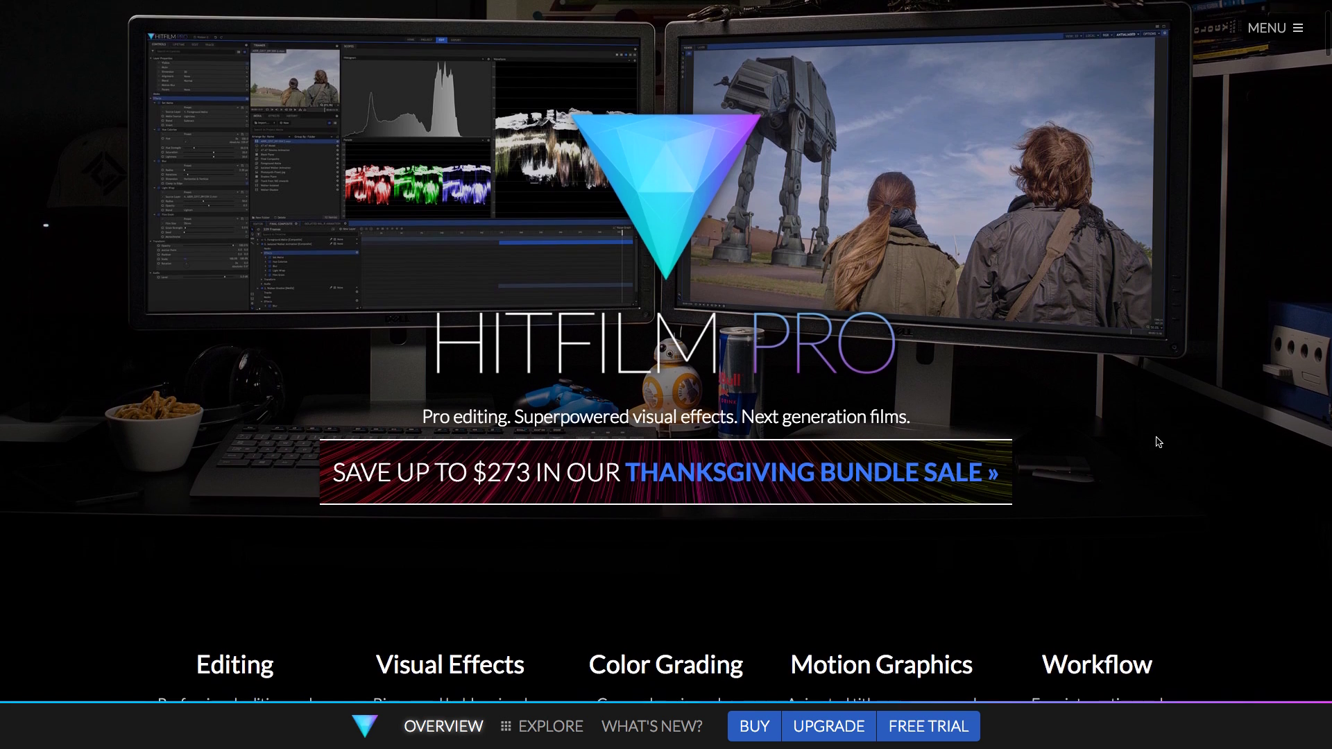
pyautogui.scroll(-8, 1159, 442)
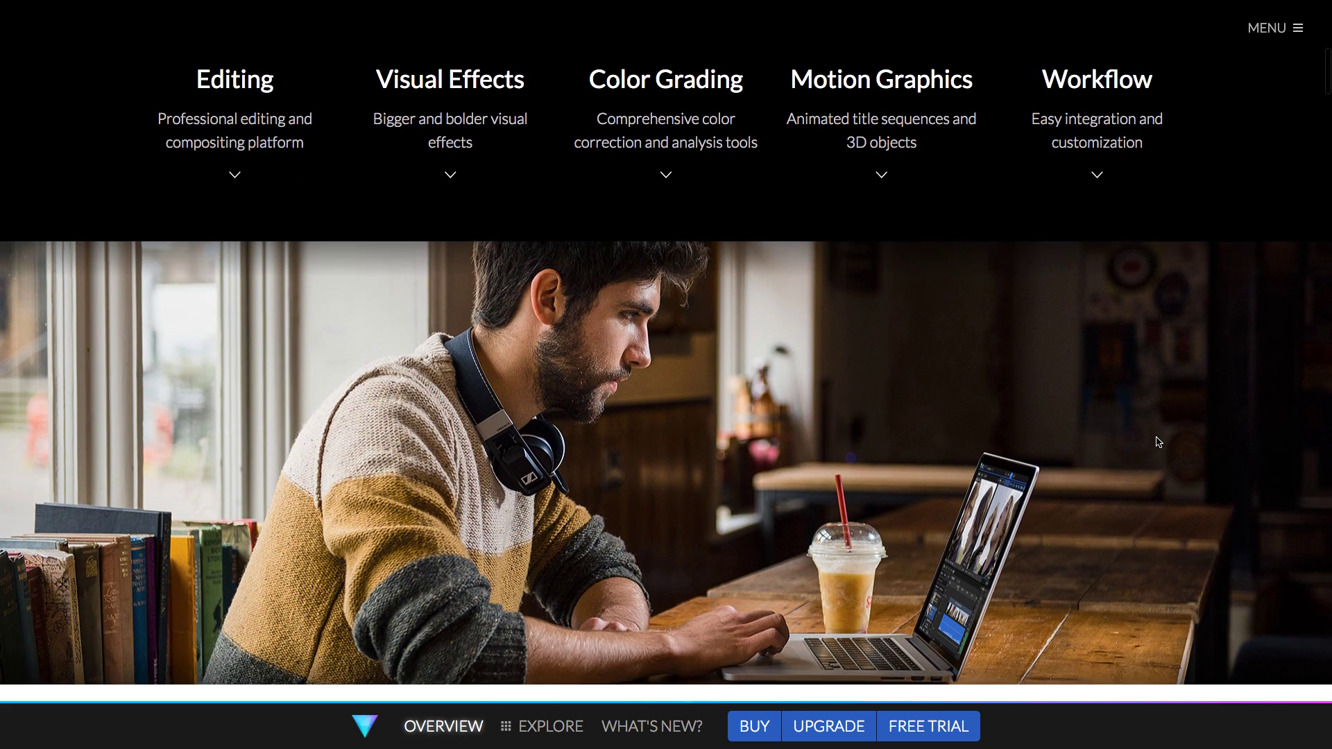
pyautogui.scroll(-9, 1155, 442)
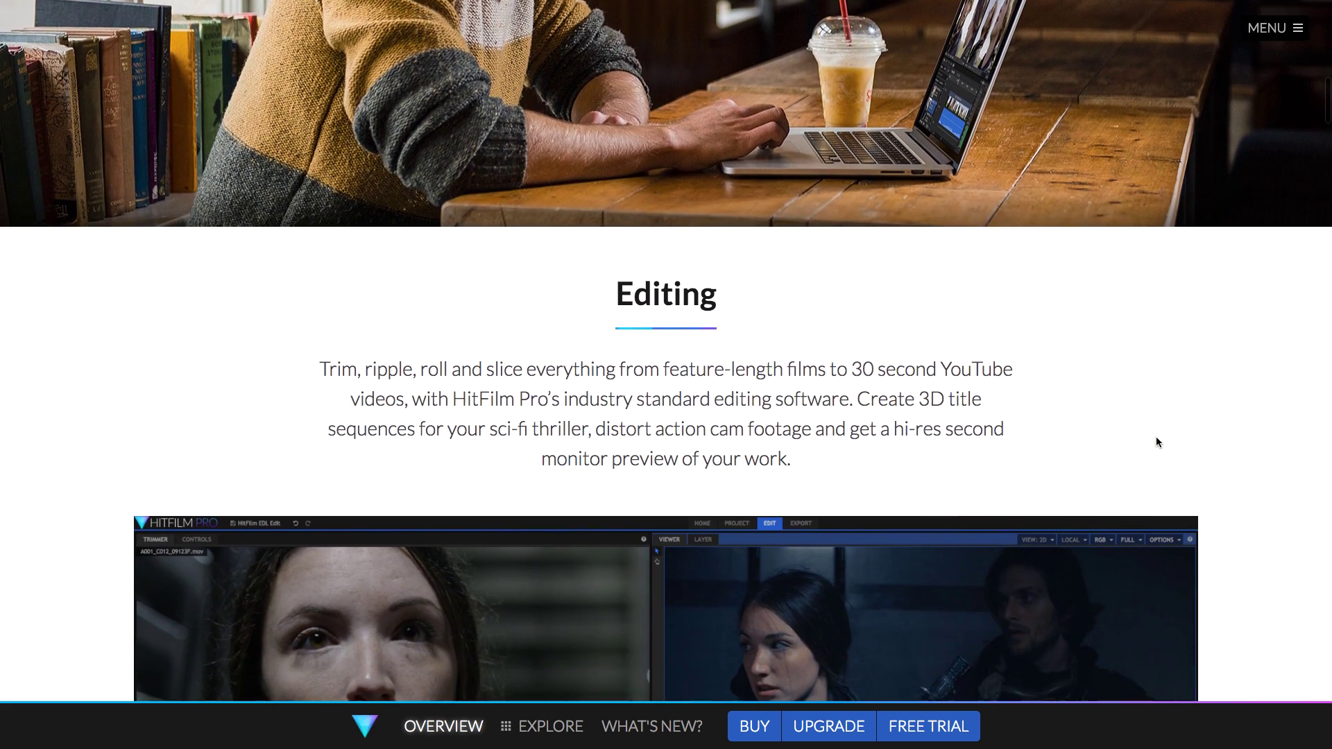
pyautogui.scroll(-9, 1158, 442)
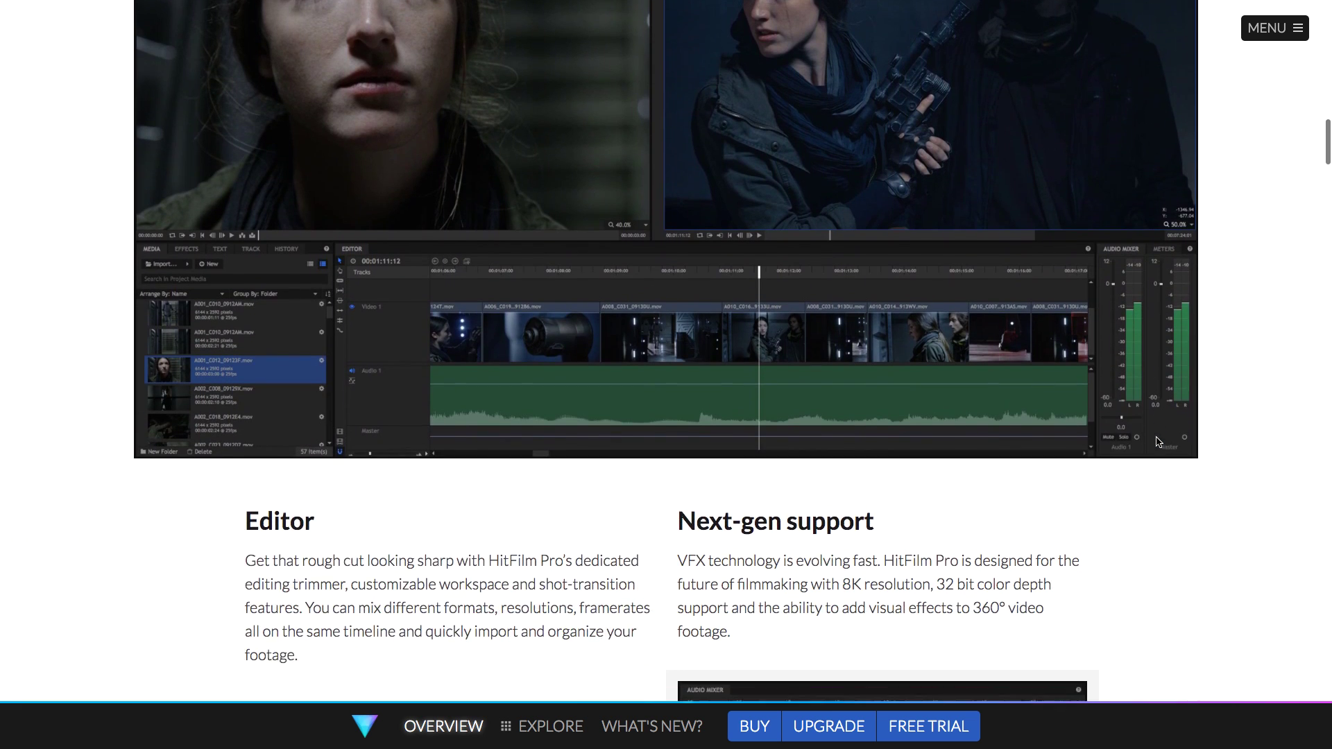
pyautogui.scroll(-10, 1155, 442)
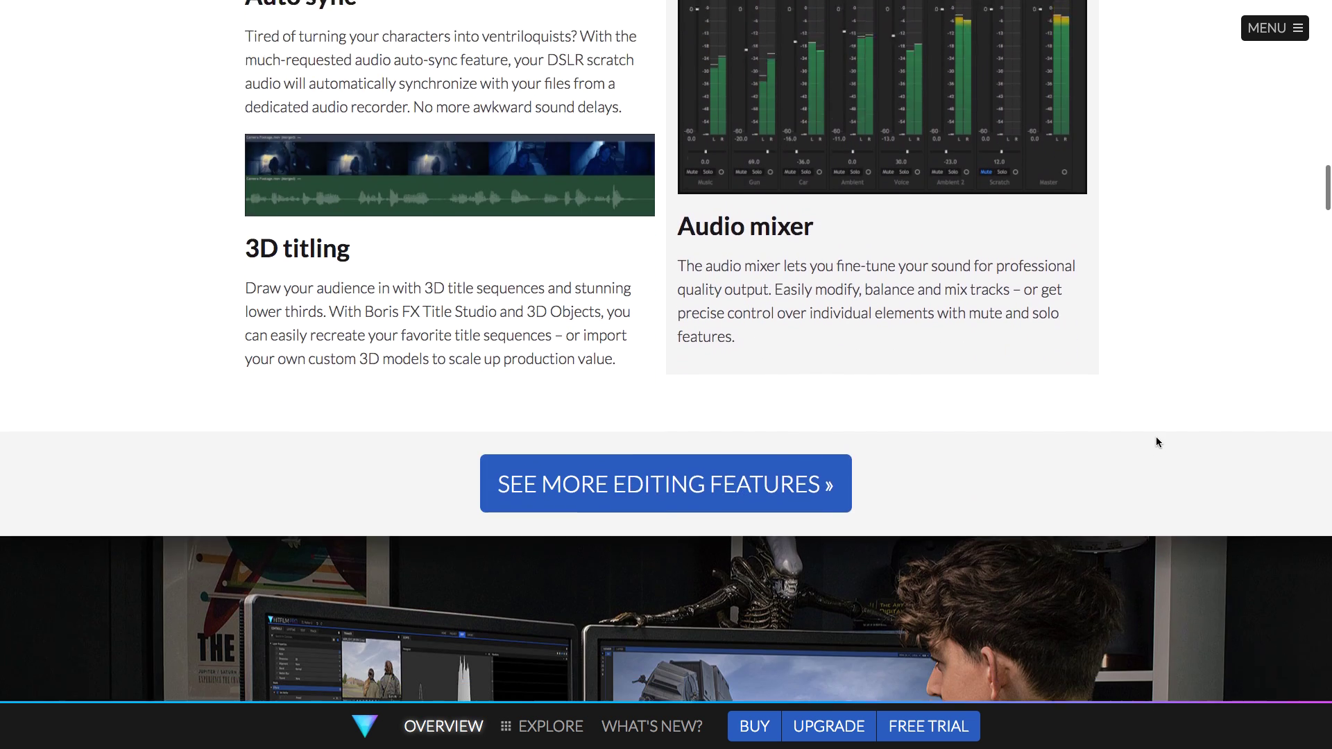
pyautogui.scroll(-13, 1155, 442)
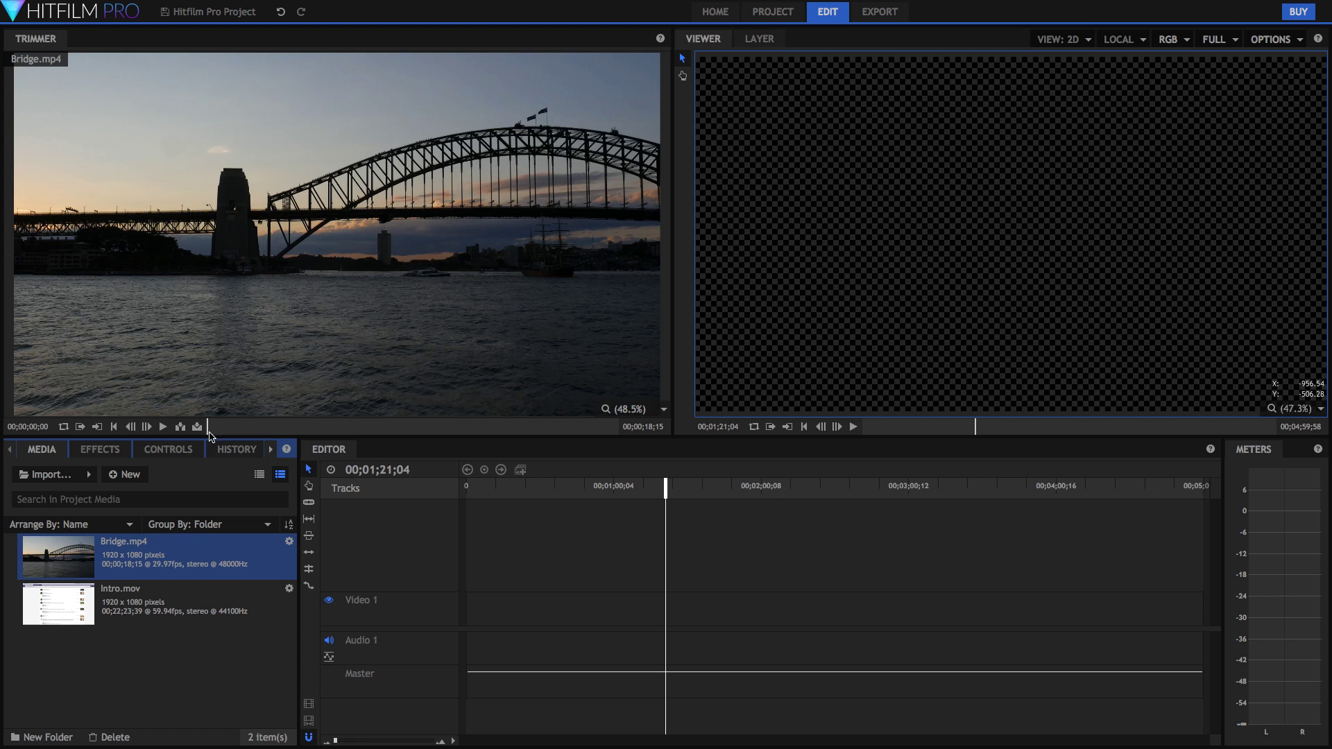
# Trim Intro.mov, slide it later on the timeline, and add Noise Reduction to its audio.
pyautogui.click(241, 428)
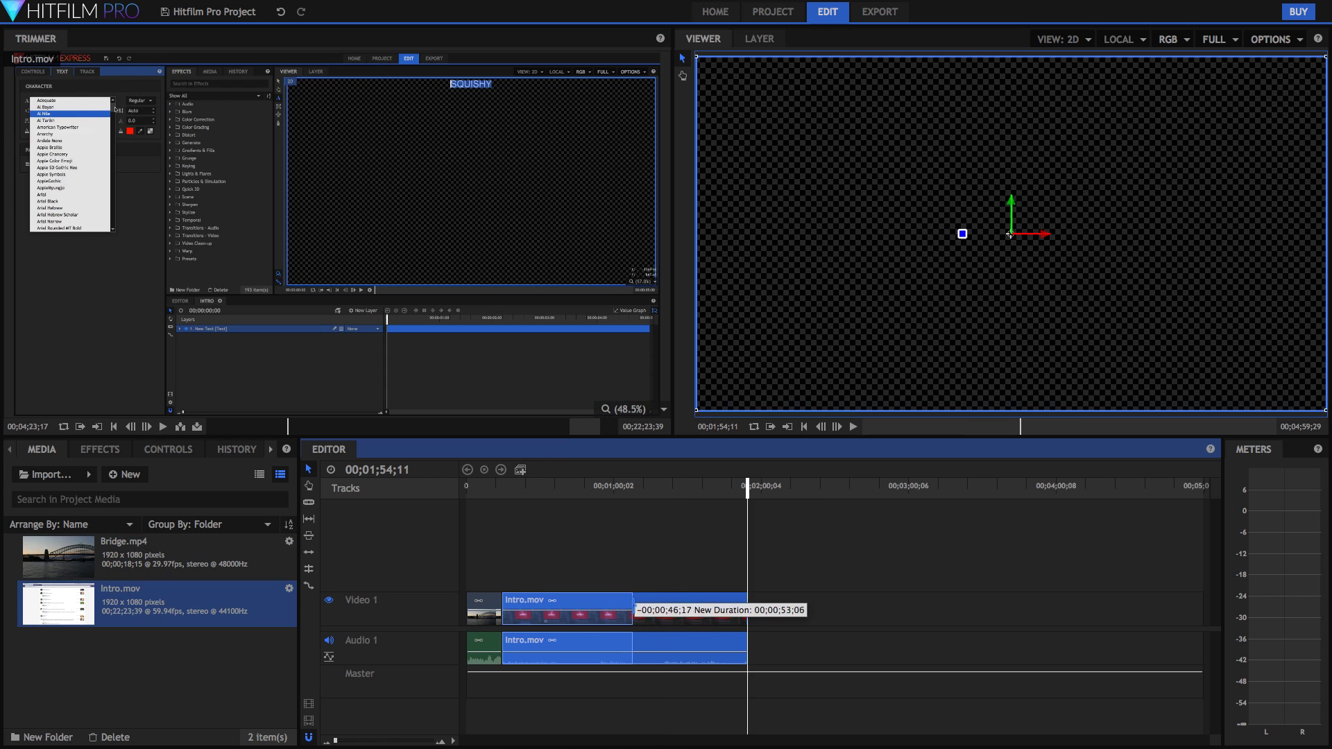
pyautogui.moveTo(633, 610); pyautogui.dragTo(627, 611)
pyautogui.moveTo(496, 604); pyautogui.dragTo(553, 607)
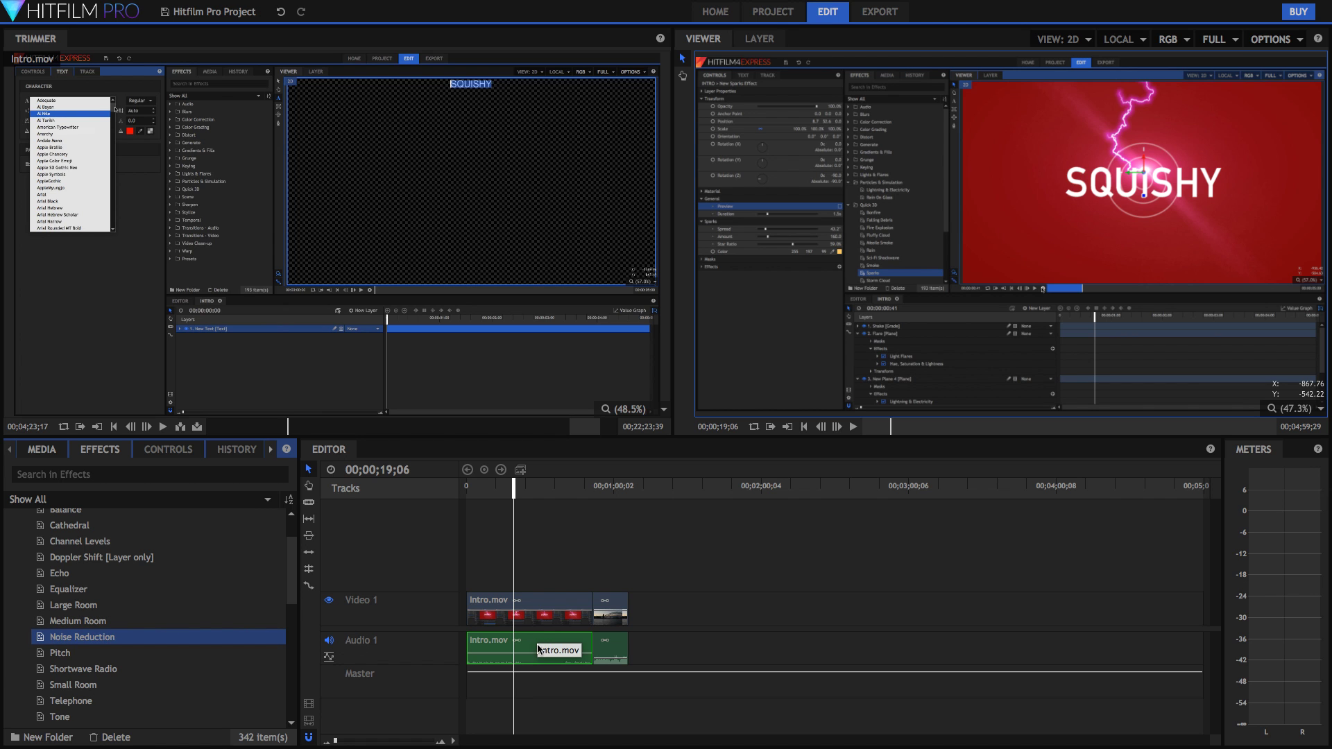
pyautogui.moveTo(538, 646); pyautogui.dragTo(538, 646)
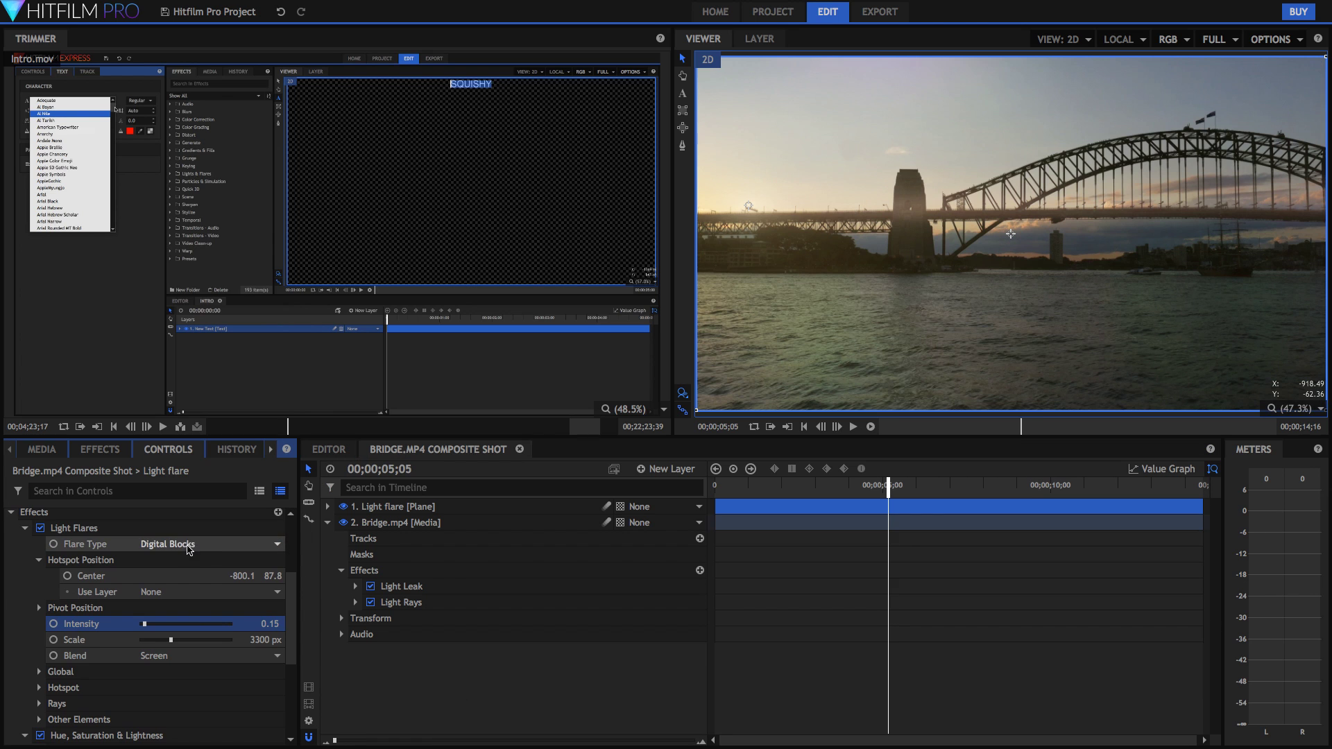
# Set the Bridge.mp4 Light Flares Flare Type to Sun spike.
pyautogui.click(202, 544)
pyautogui.scroll(-3, 203, 526)
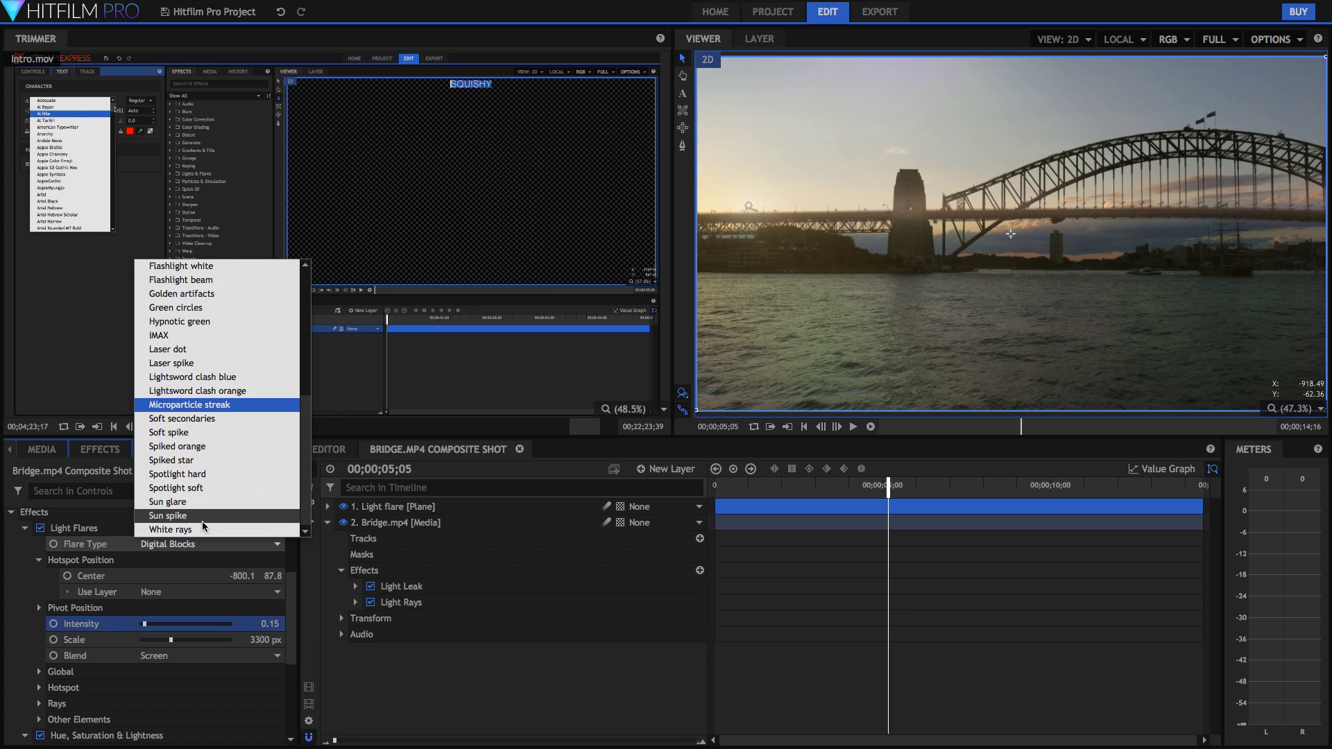
pyautogui.click(168, 516)
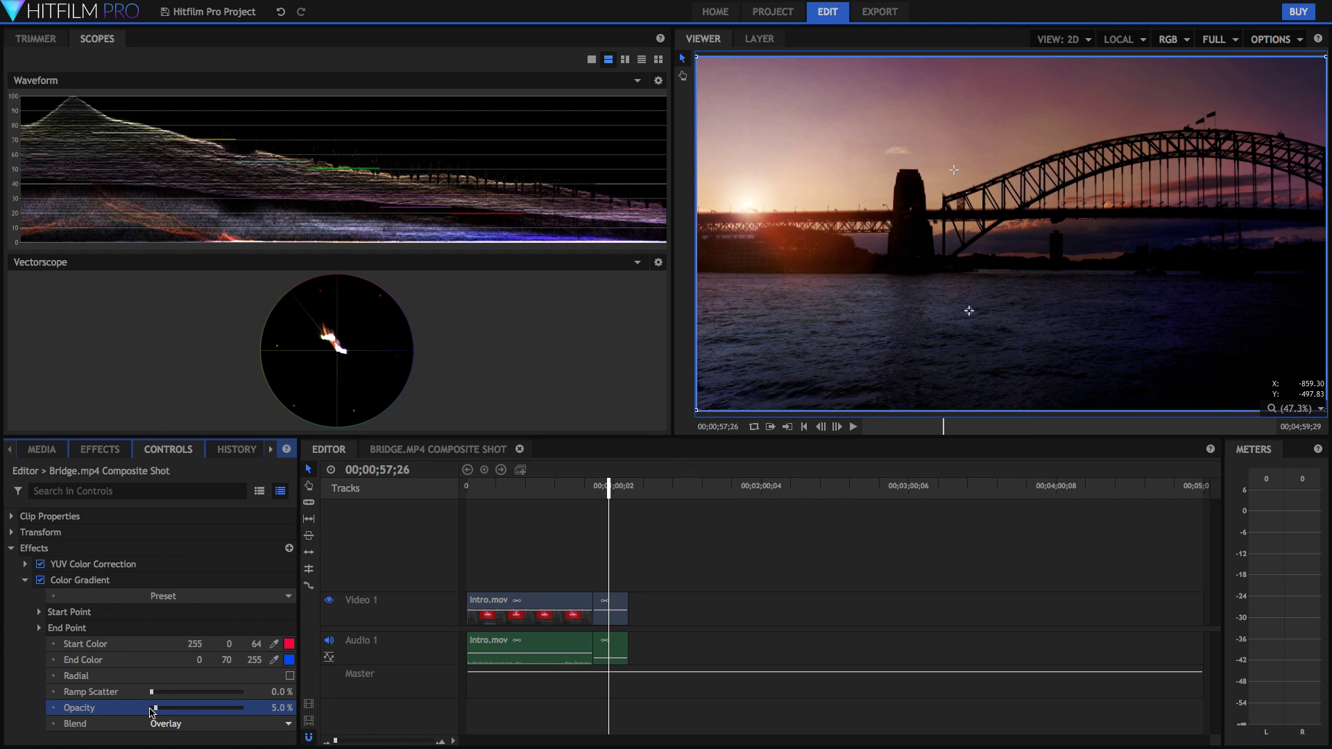
# Lower the Color Gradient opacity to 25% and make its start colour orange-red (255 34 0).
pyautogui.moveTo(151, 709); pyautogui.dragTo(187, 717)
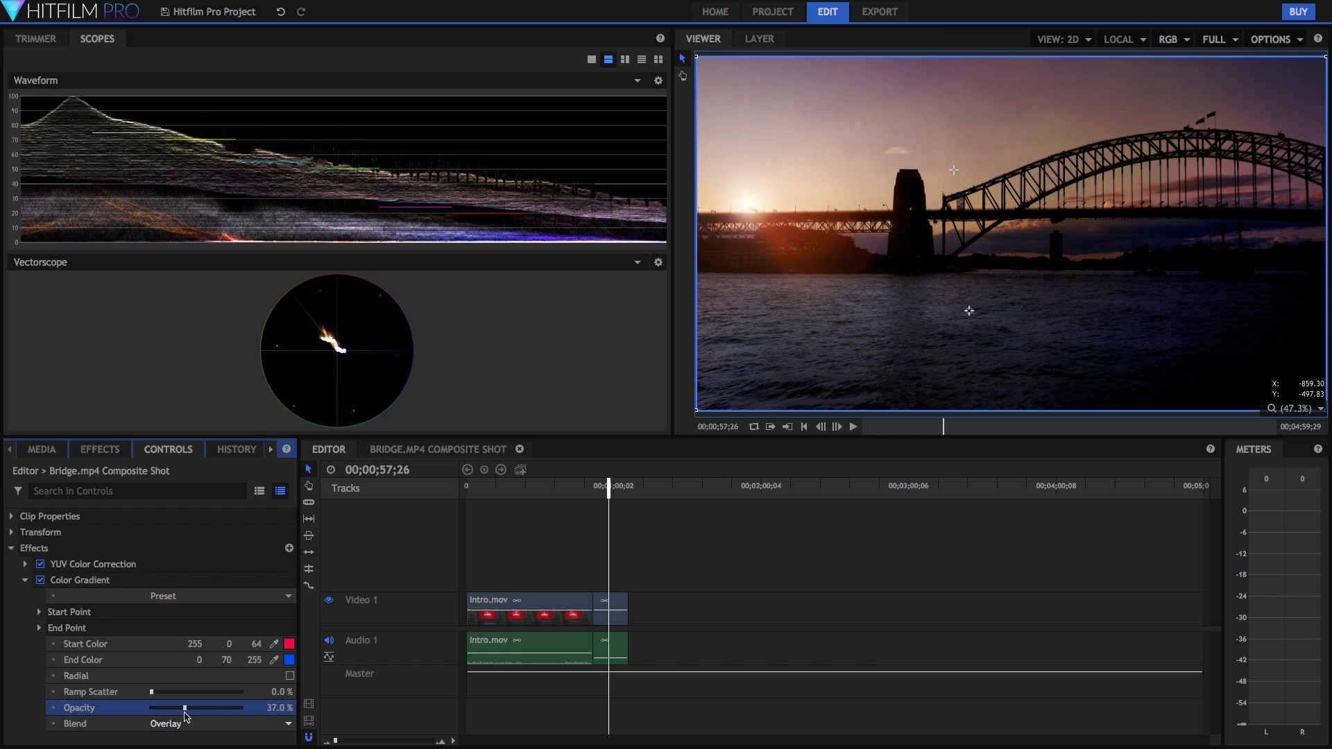
pyautogui.click(289, 645)
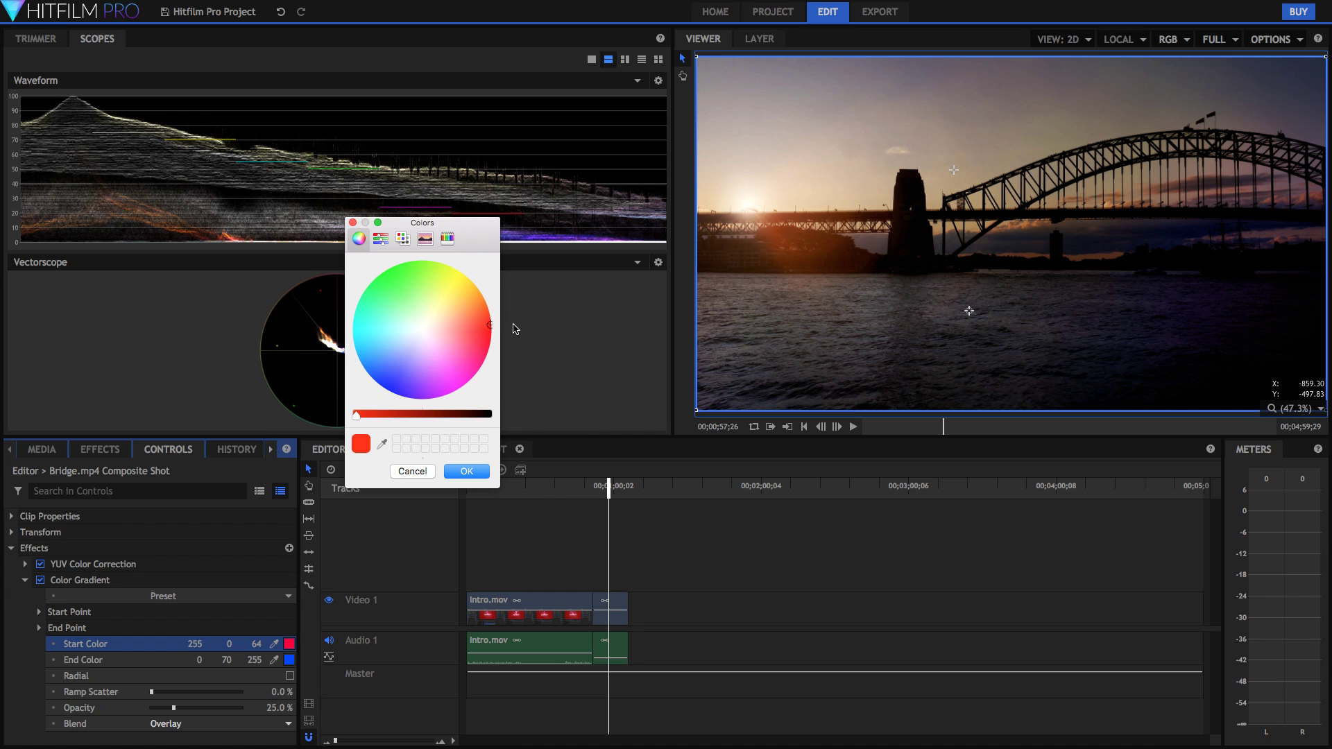
pyautogui.click(461, 469)
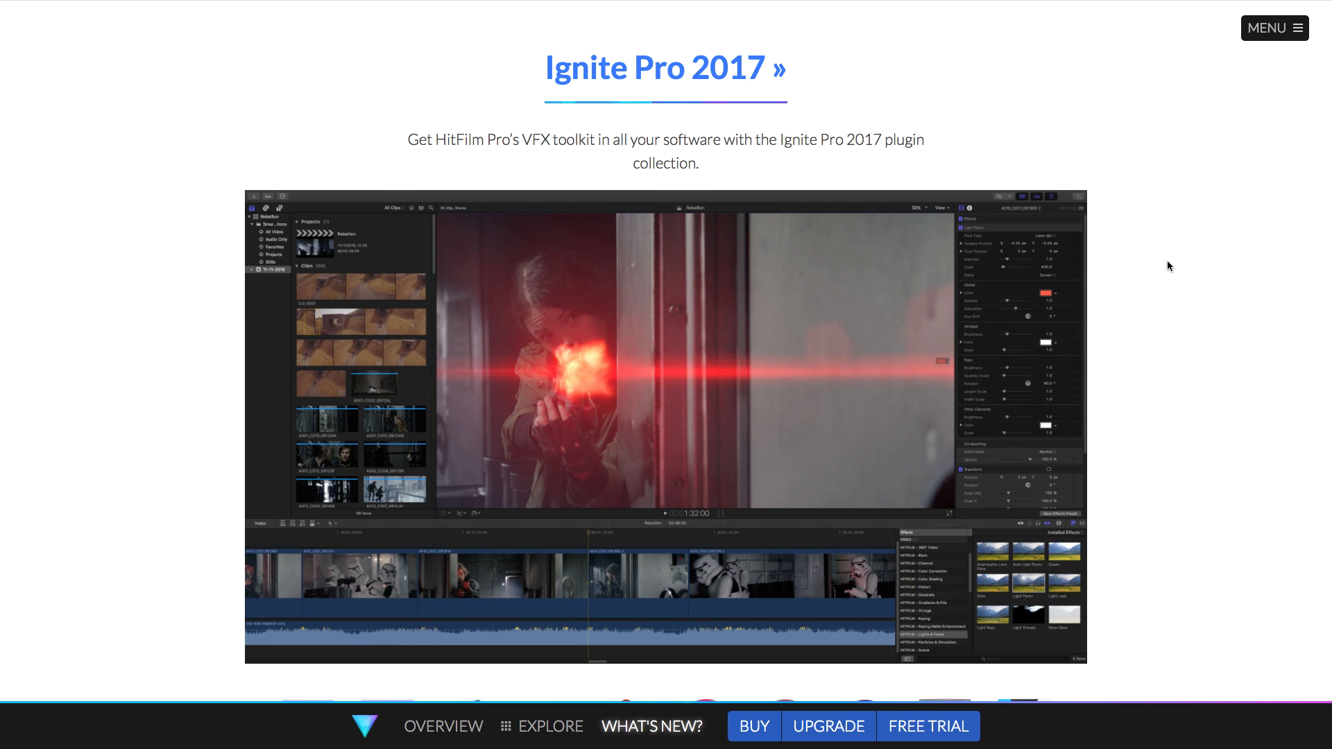
# Browse the What's New Ignite Pro 2017 section, then scroll back toward the top banner.
pyautogui.scroll(-2, 1167, 266)
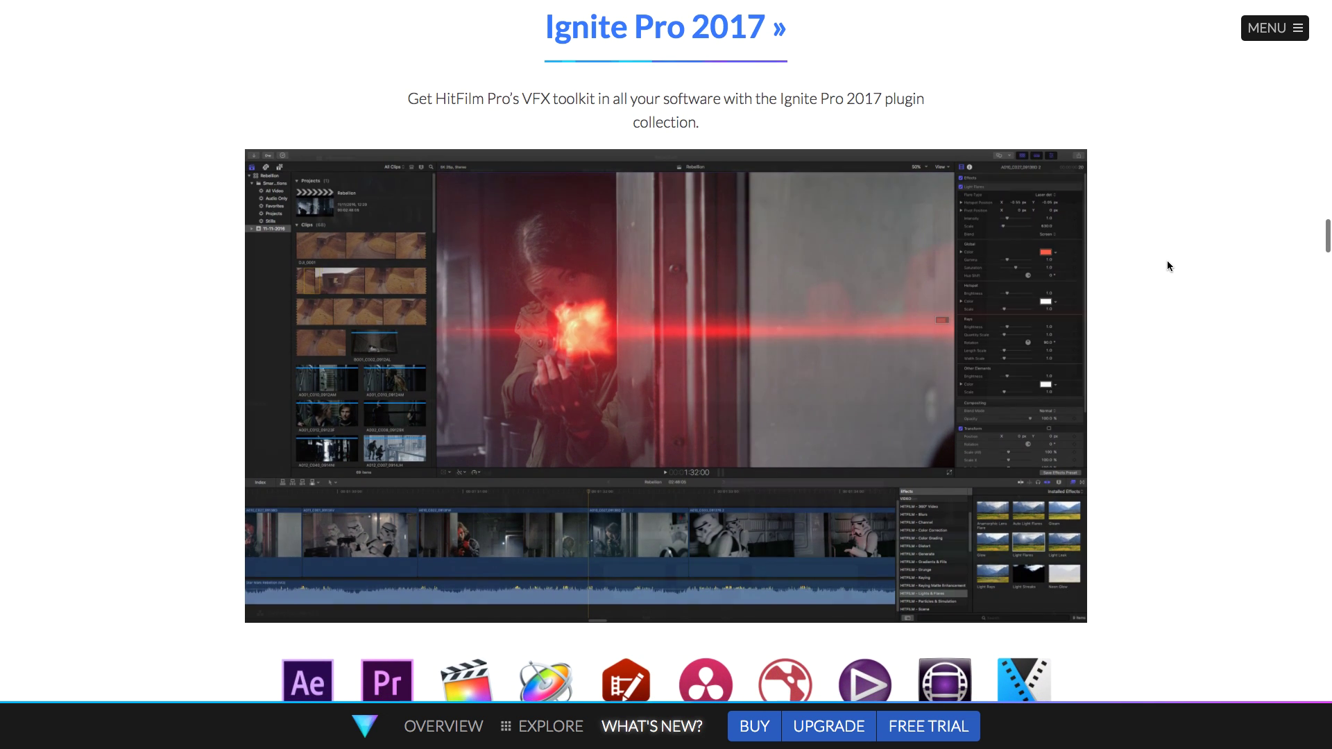
pyautogui.scroll(-2, 1167, 262)
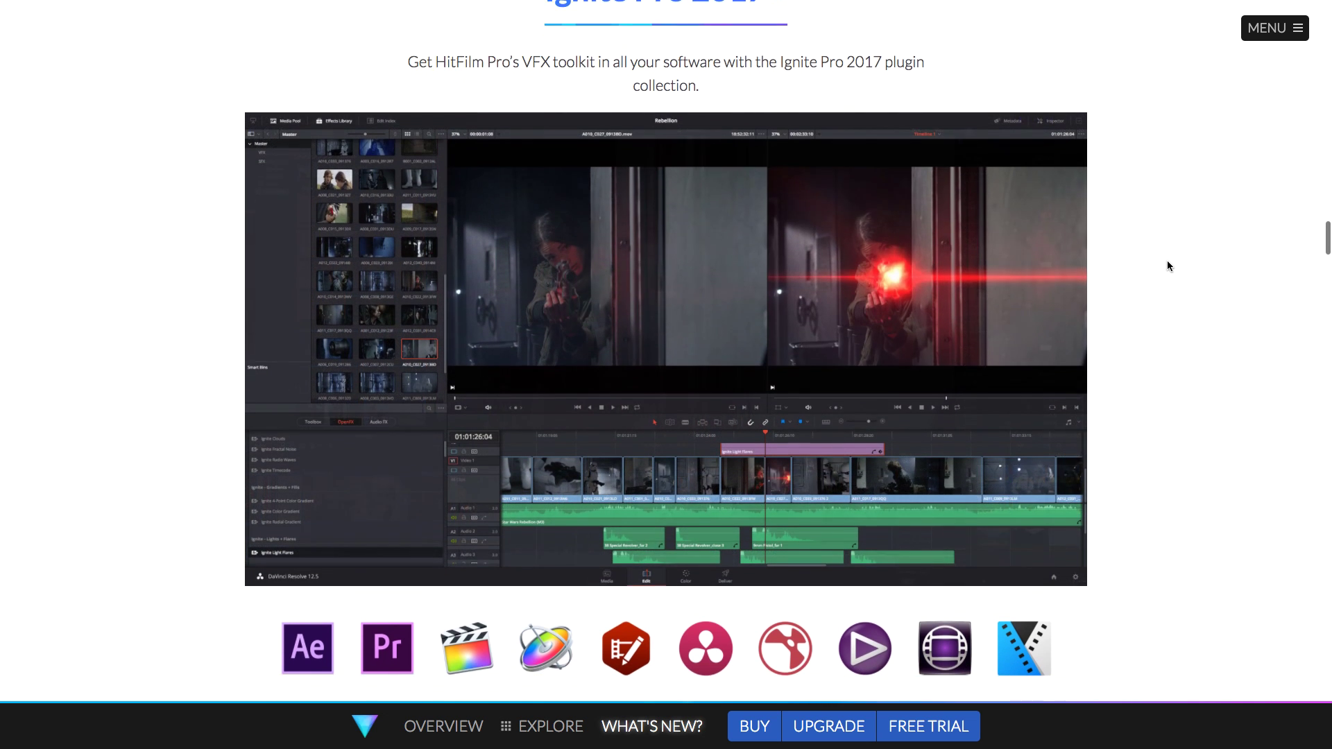
pyautogui.scroll(-5, 1167, 265)
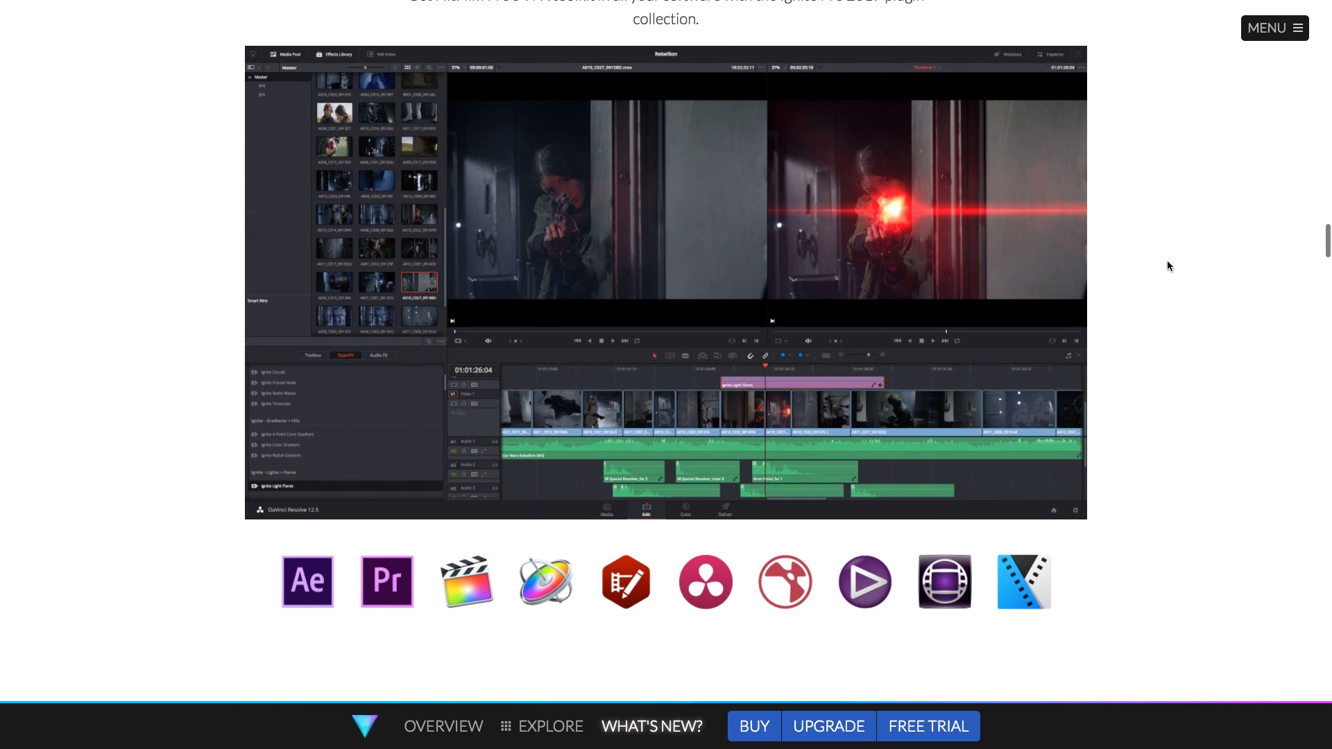
pyautogui.scroll(-6, 1168, 265)
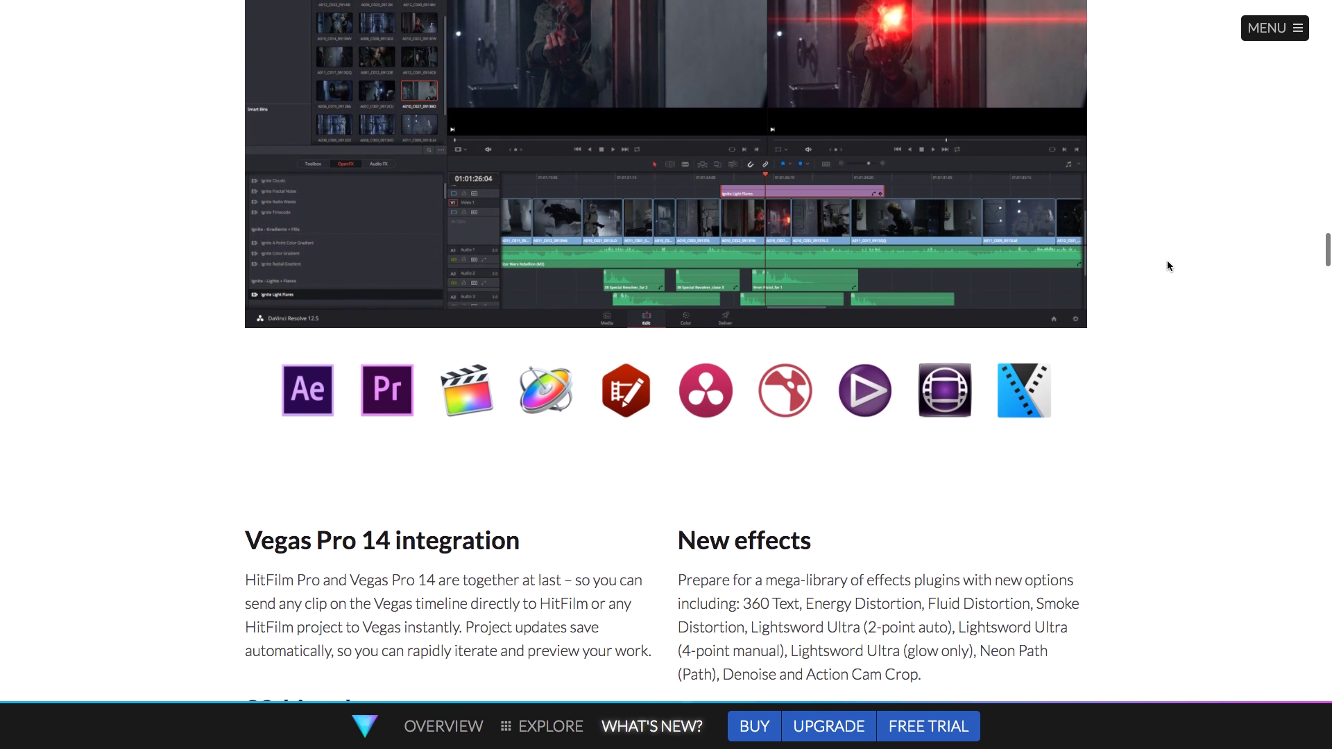
pyautogui.scroll(-5, 1167, 266)
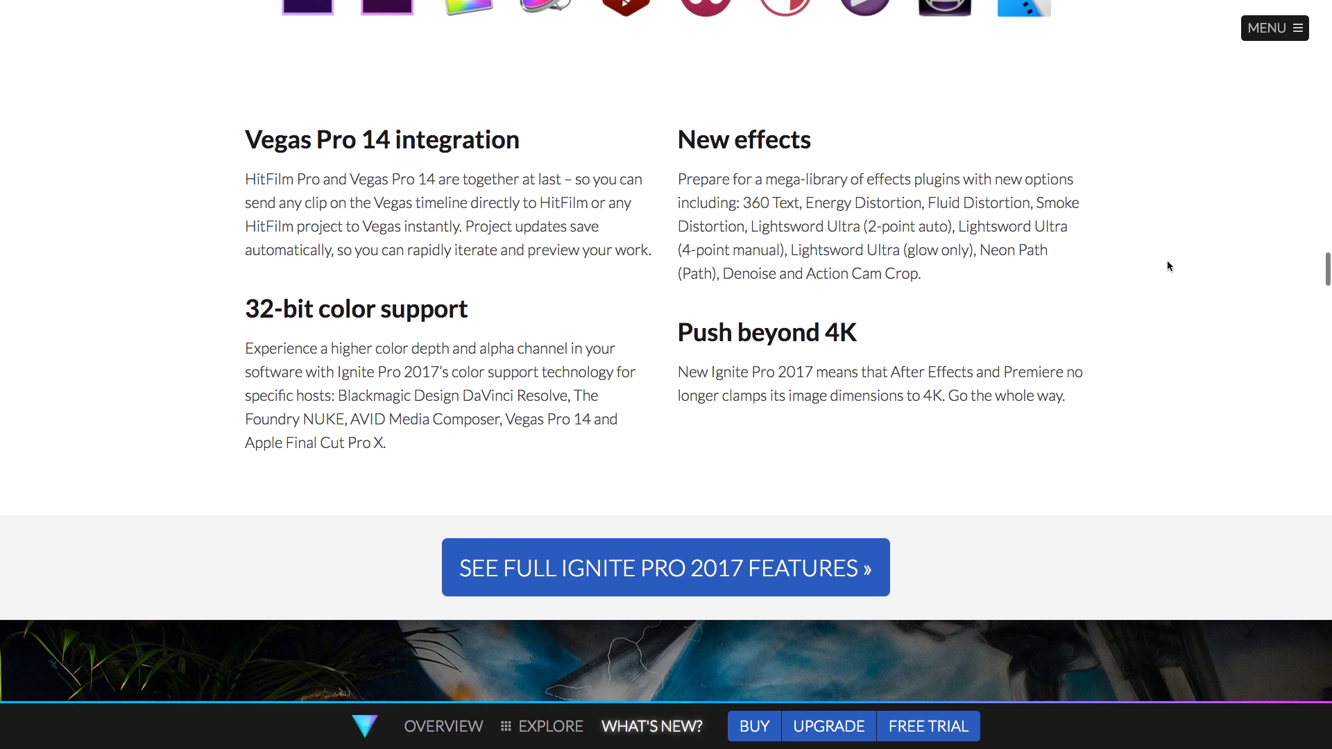
pyautogui.scroll(2, 1167, 266)
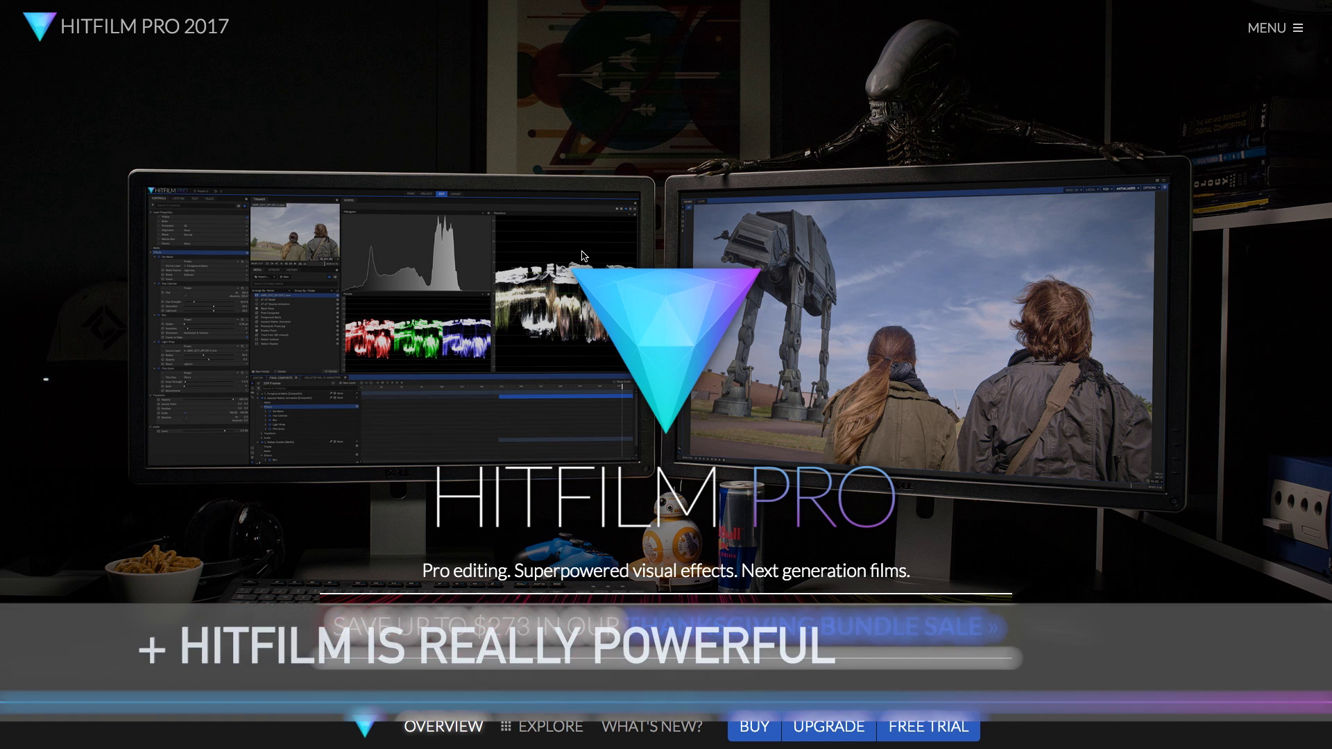
# Scroll down to the Editor, Auto sync and Audio mixer descriptions below the Editing screenshot.
pyautogui.scroll(-15, 581, 255)
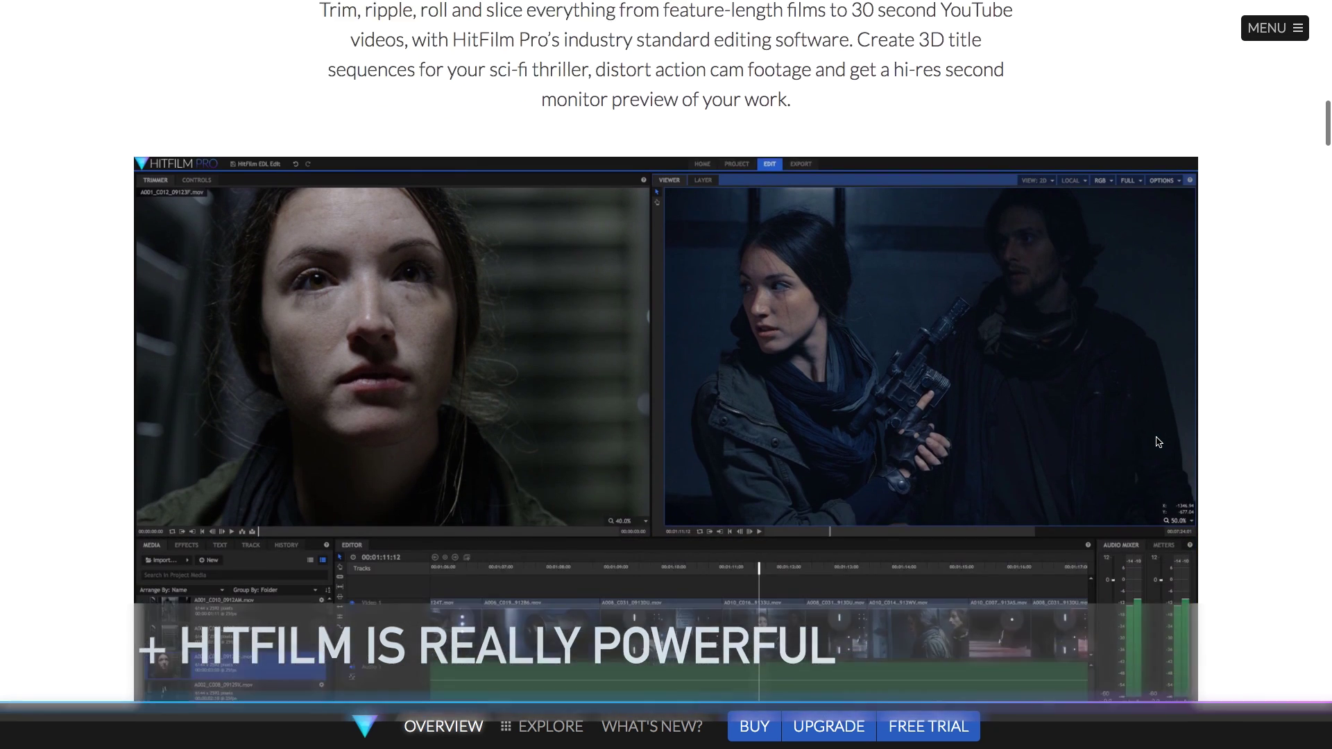
pyautogui.scroll(-10, 1156, 442)
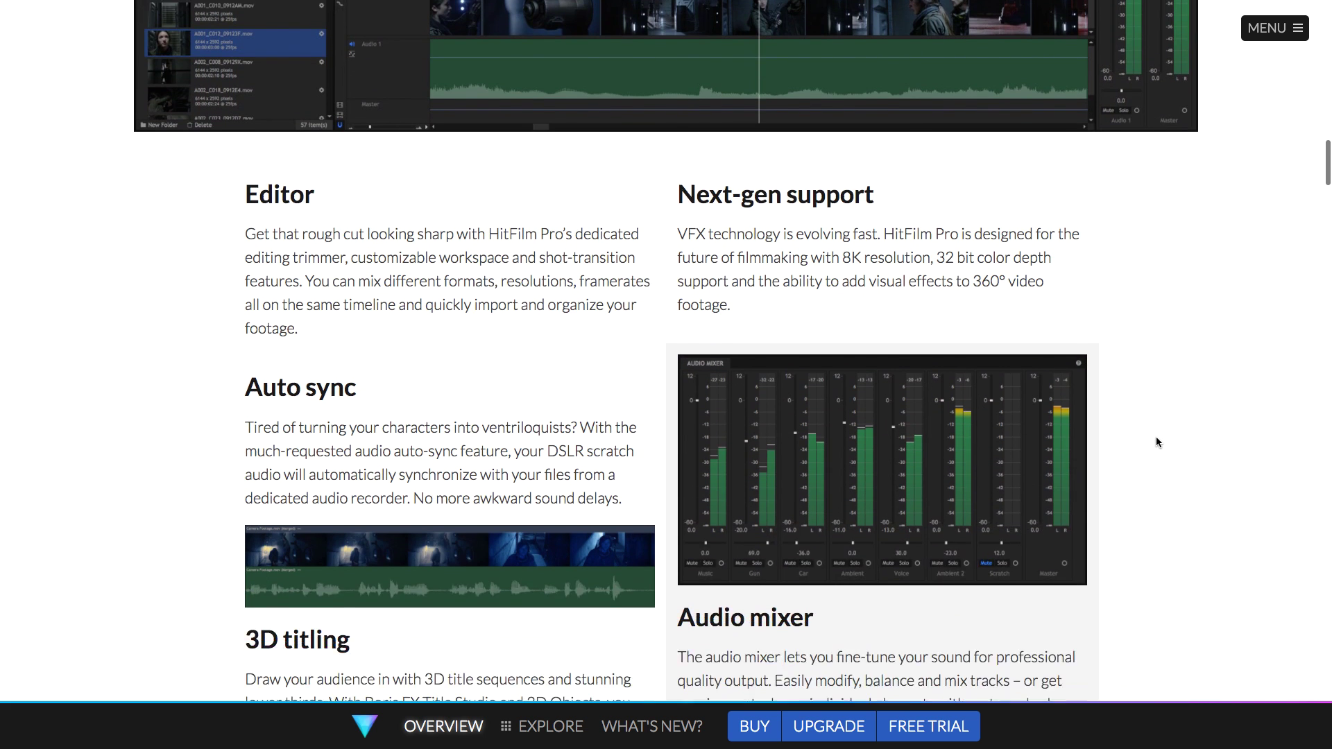
pyautogui.scroll(-10, 1156, 442)
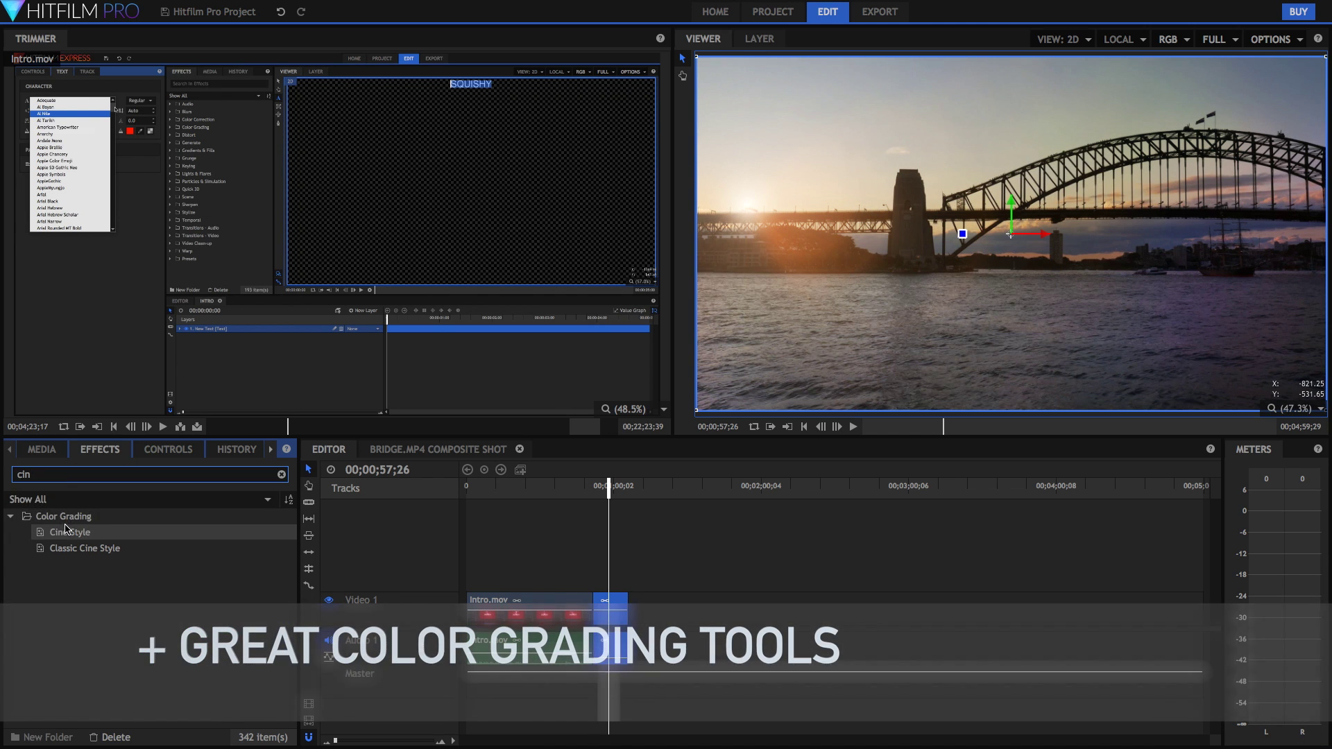
# Apply Cine Style to the Bridge.mp4 composite shot and reduce its Color Gradient opacity.
pyautogui.moveTo(576, 610); pyautogui.dragTo(623, 612)
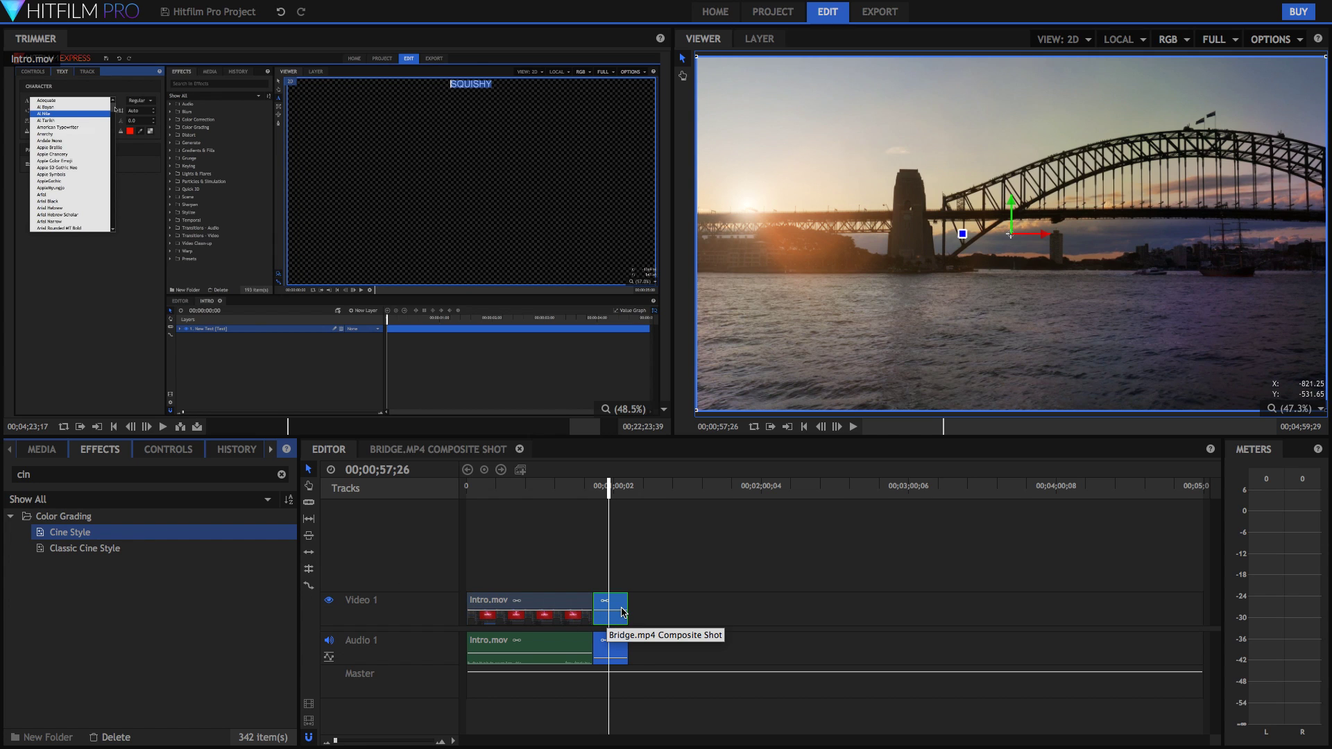
pyautogui.moveTo(623, 612); pyautogui.dragTo(623, 612)
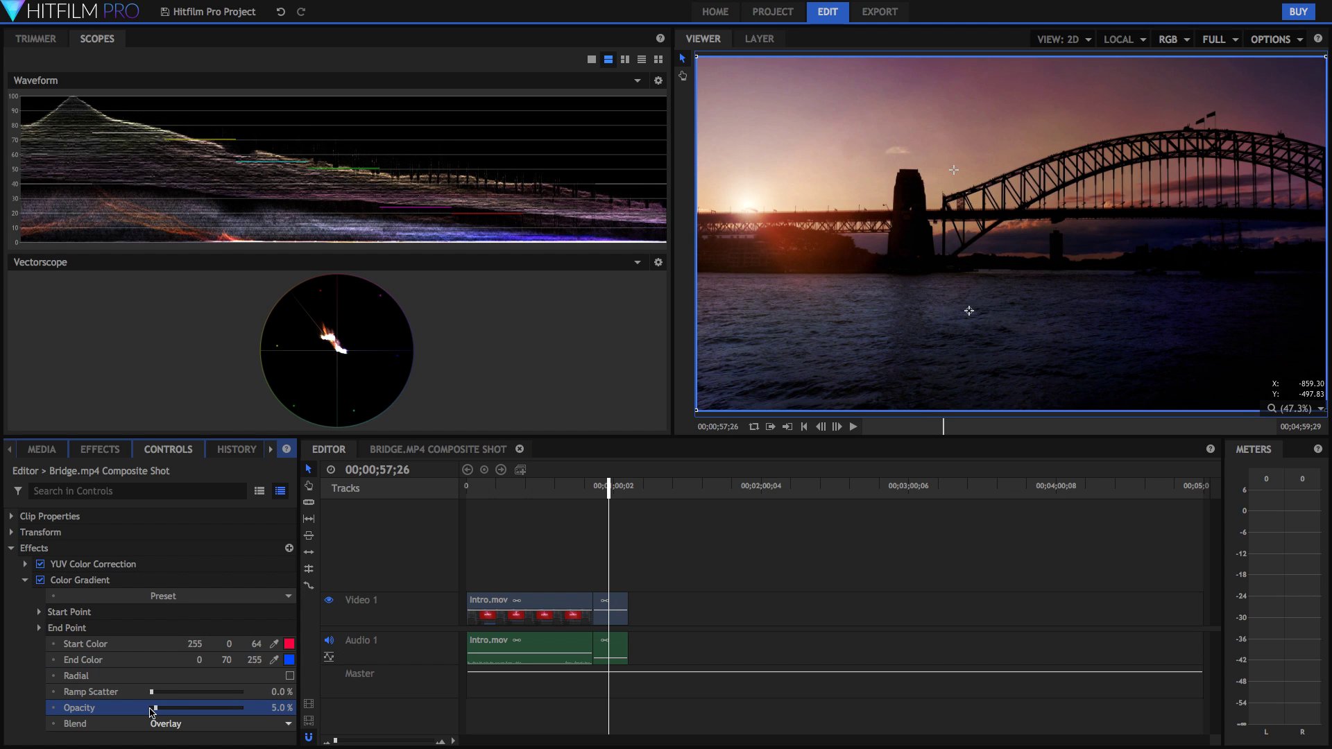
pyautogui.moveTo(157, 712); pyautogui.dragTo(163, 713)
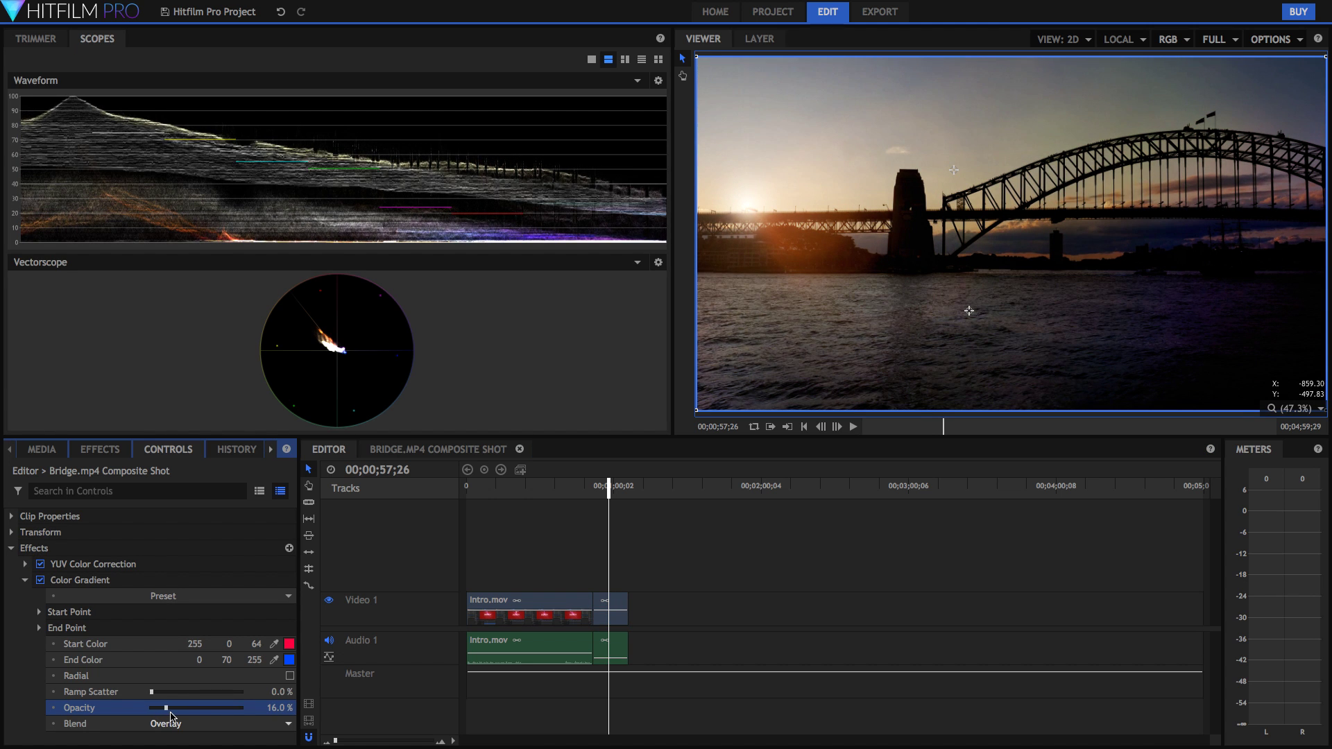
pyautogui.moveTo(171, 717); pyautogui.dragTo(179, 718)
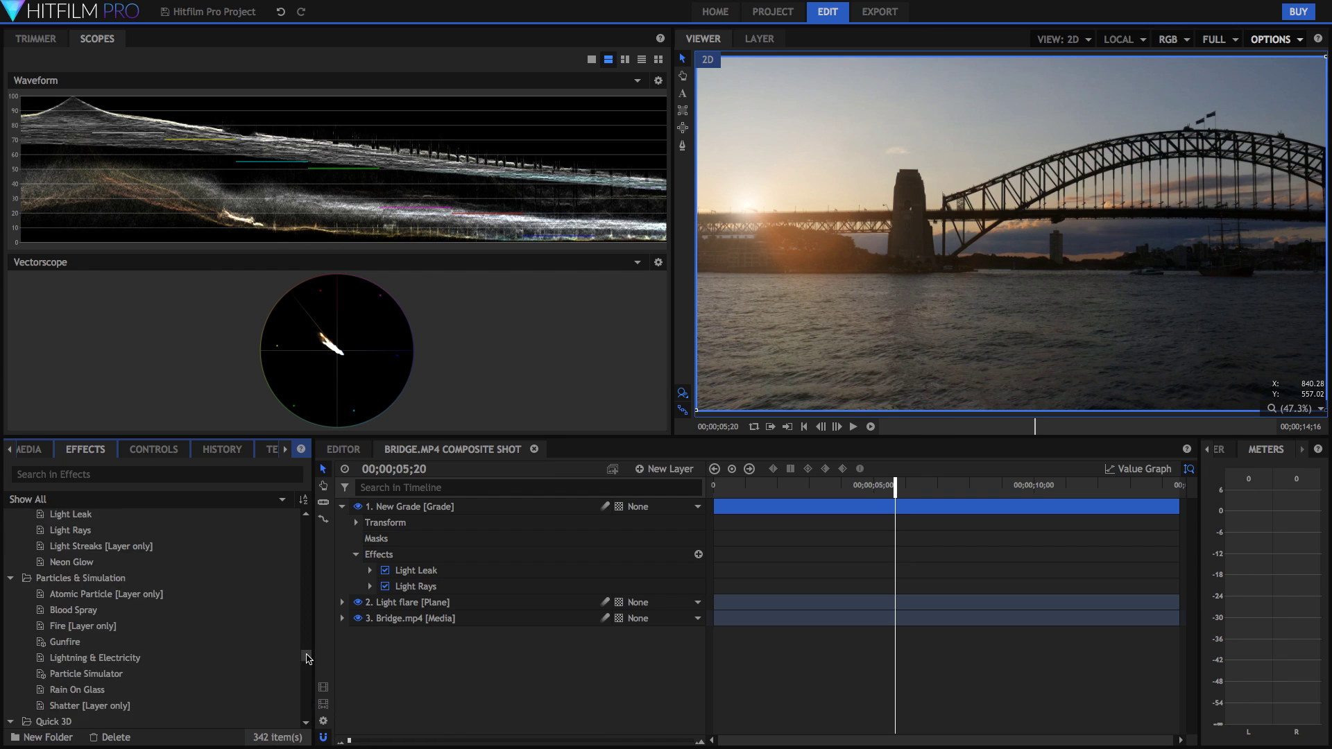
pyautogui.moveTo(308, 659); pyautogui.dragTo(322, 569)
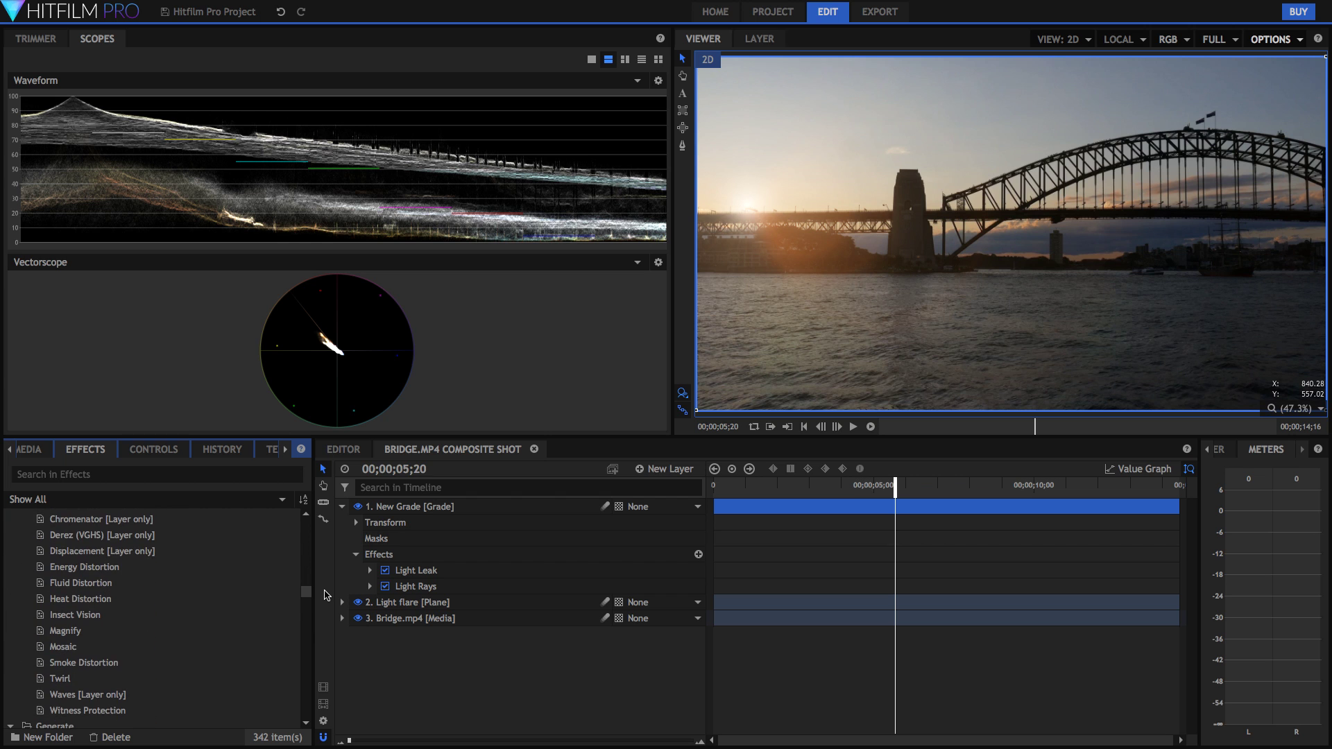
pyautogui.moveTo(325, 601); pyautogui.dragTo(331, 720)
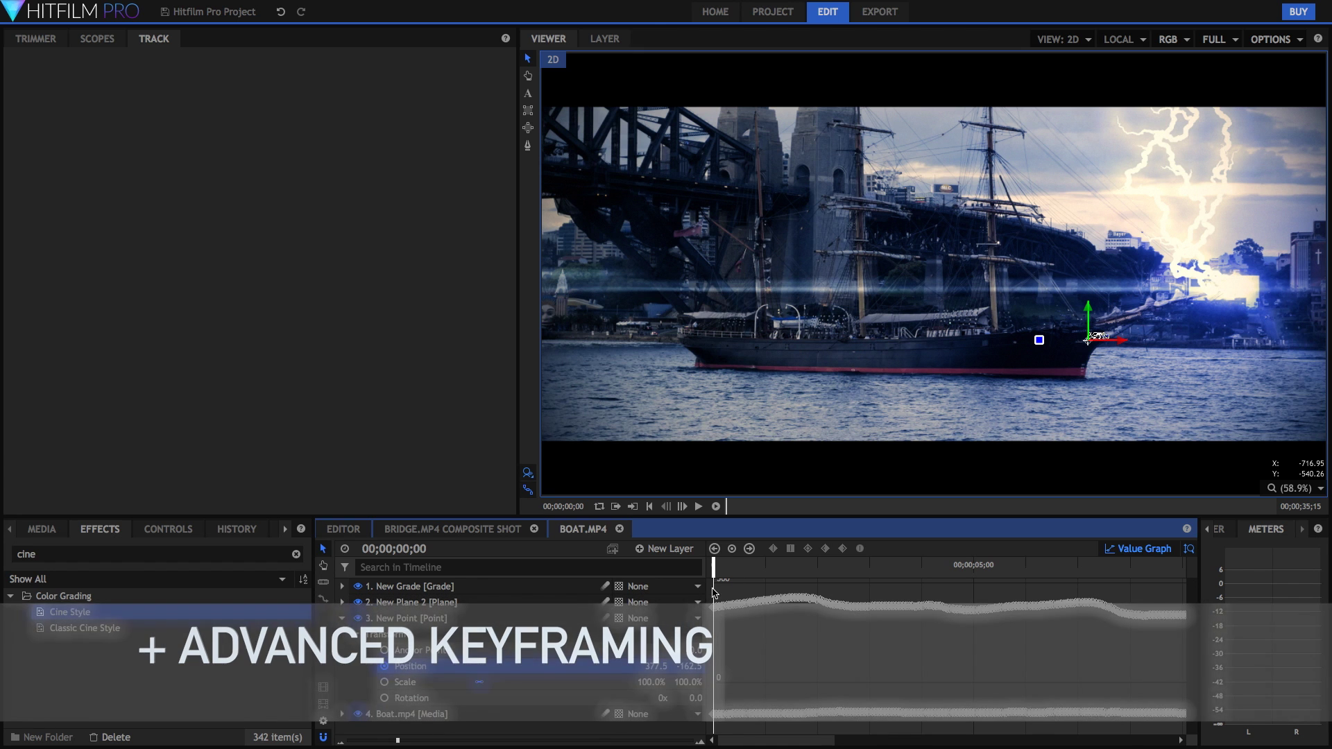
# Scrub through the shot to preview the keyframed motion, then return to the start.
pyautogui.click(746, 565)
pyautogui.moveTo(752, 565); pyautogui.dragTo(1087, 573)
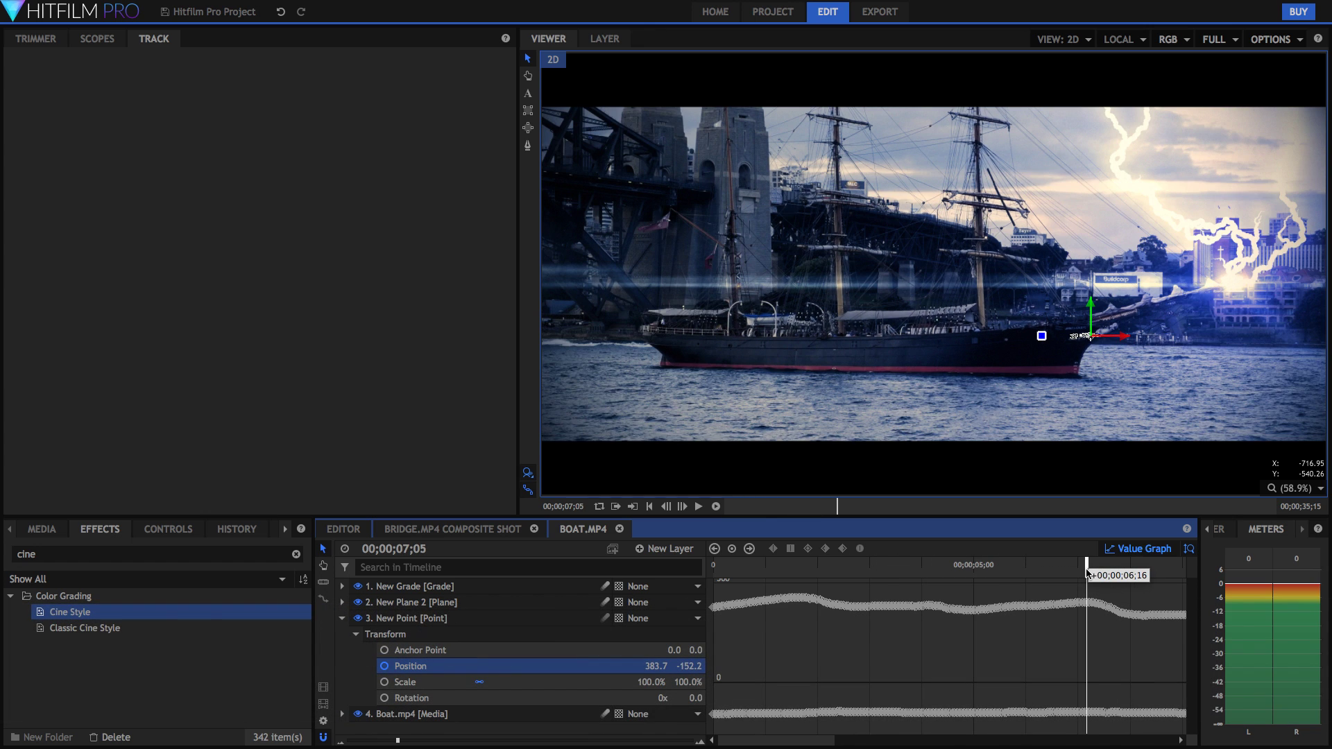
pyautogui.click(715, 565)
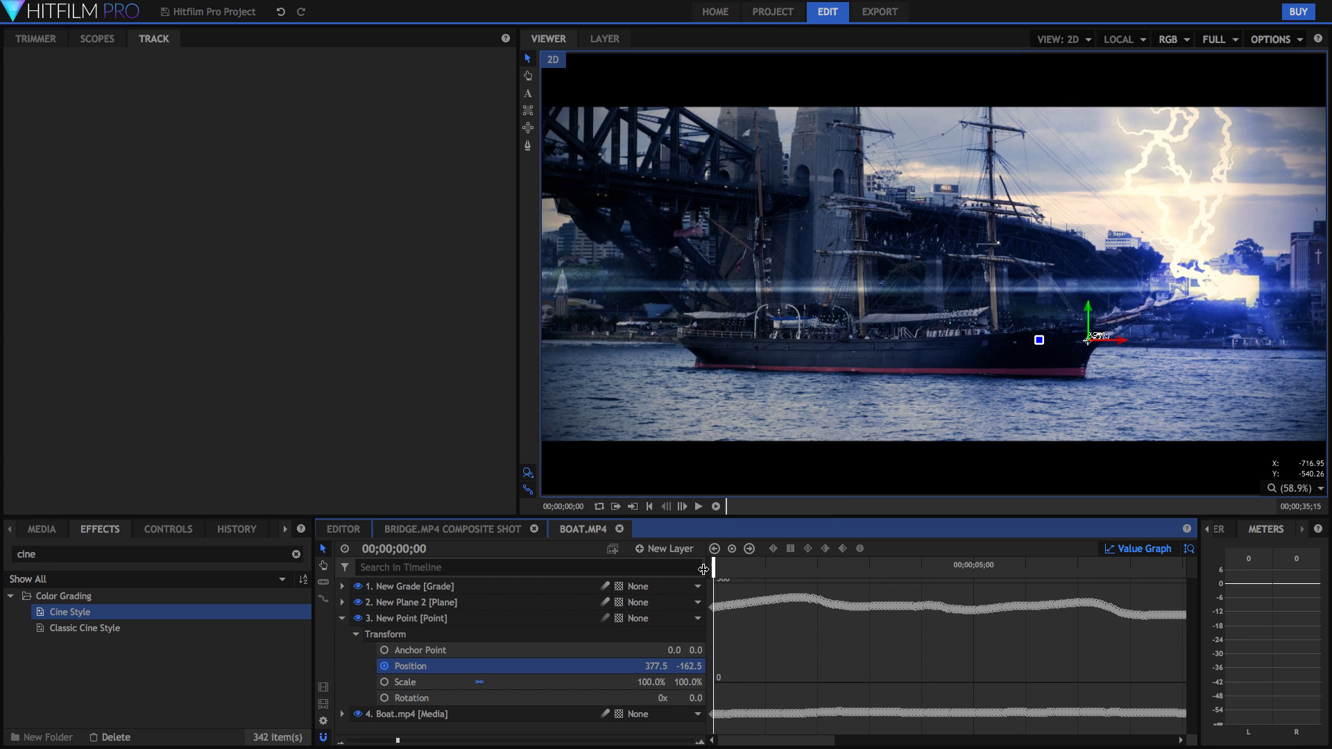
# Zoom into the timeline and track the ship's bow from 00;00;08;26 to 00;00;11;08.
pyautogui.click(444, 742)
pyautogui.click(739, 566)
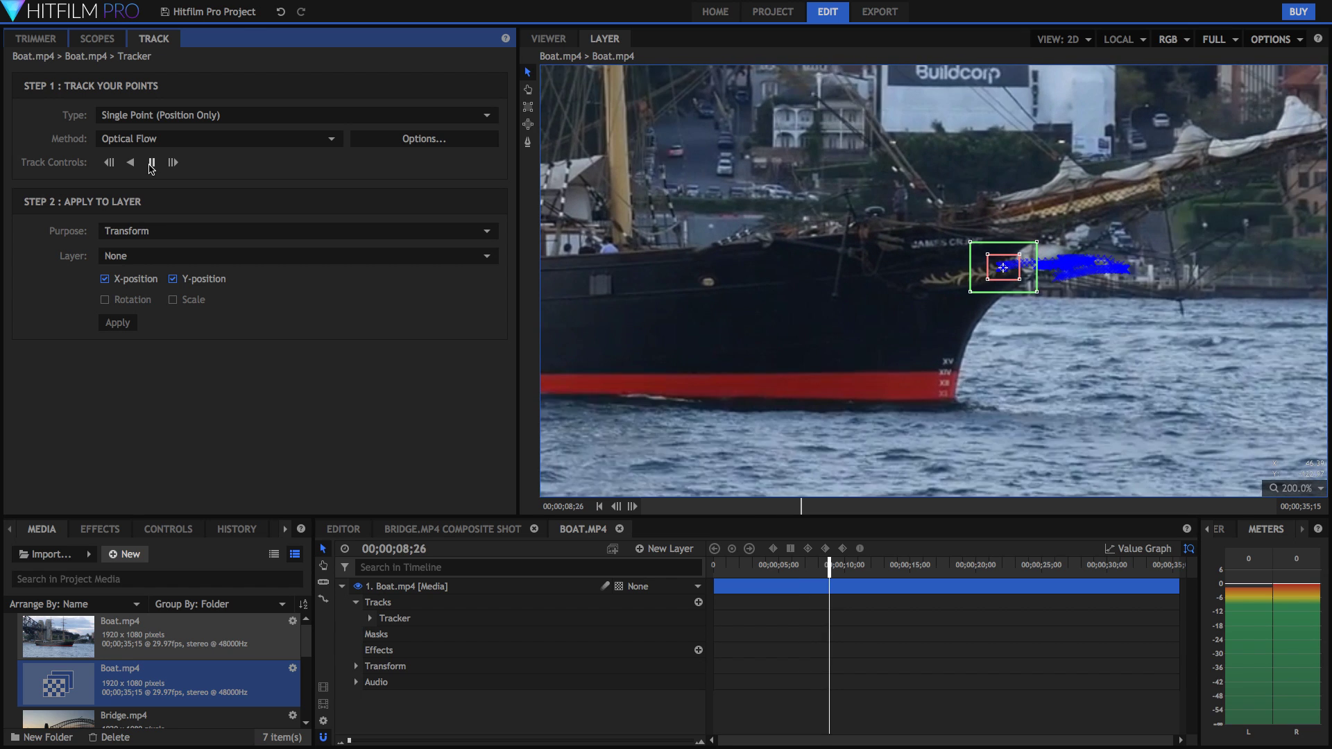
pyautogui.click(150, 163)
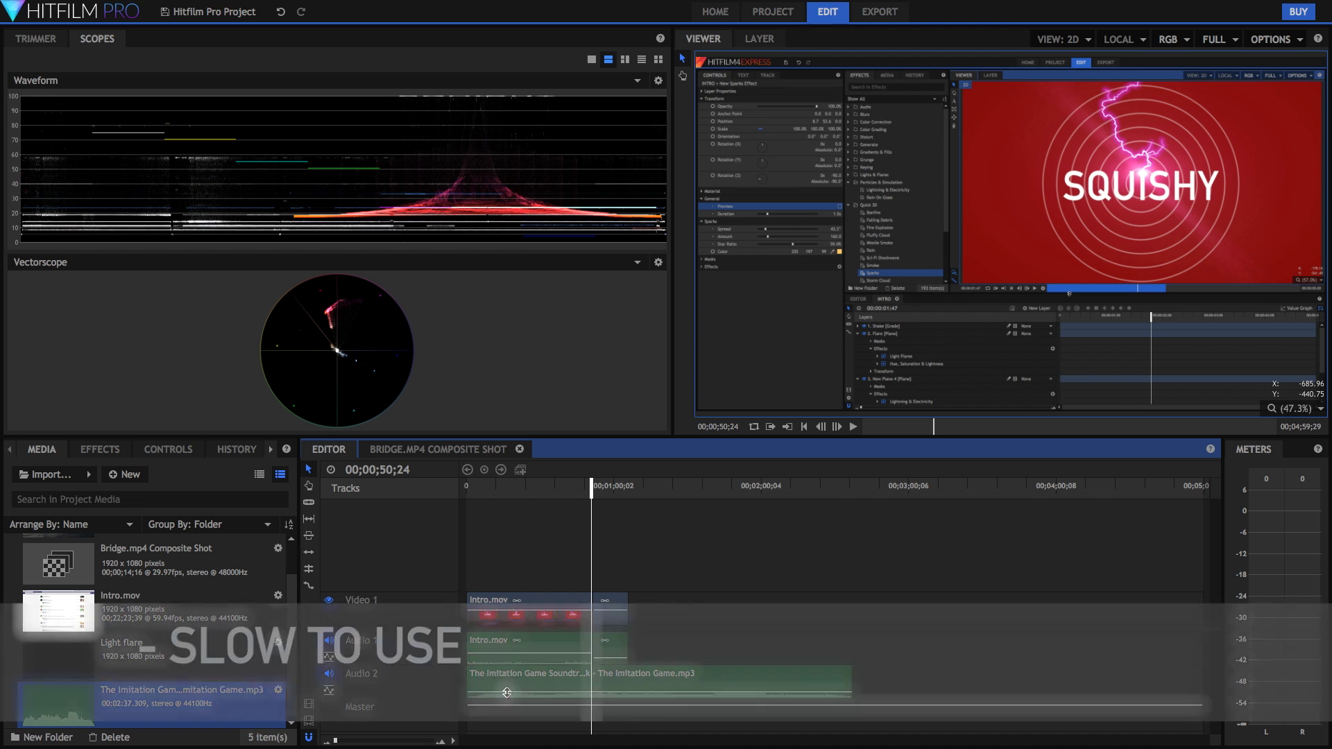
# Play back the edit, stop it, and switch to the BRIDGE.MP4 COMPOSITE SHOT timeline.
pyautogui.press('space')
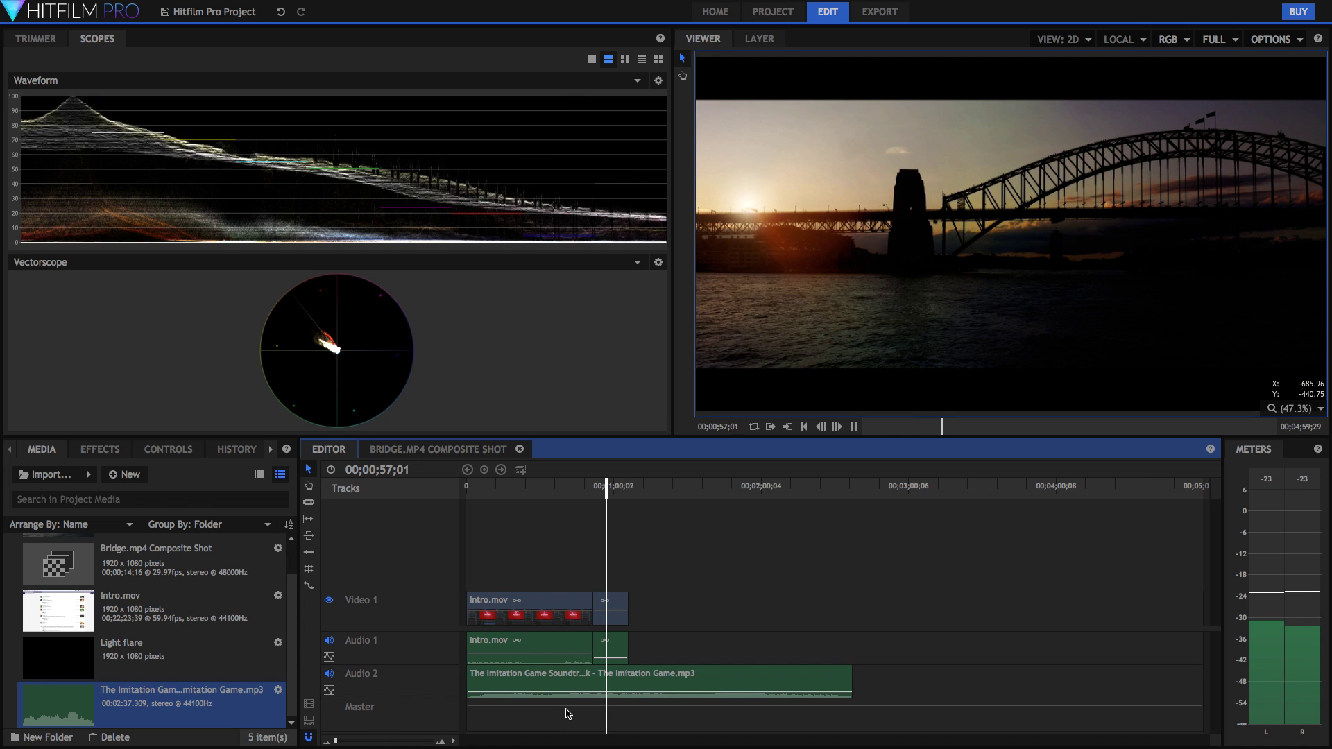
pyautogui.press('space')
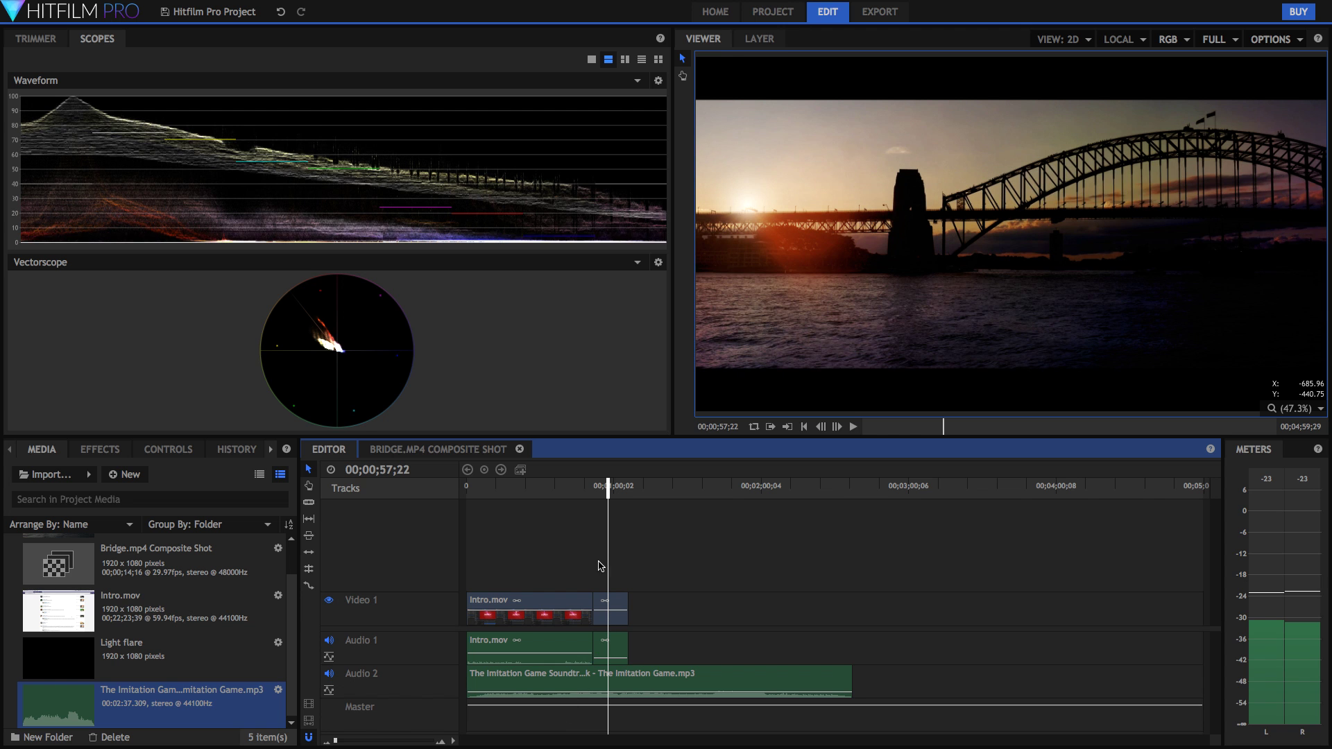
pyautogui.click(463, 451)
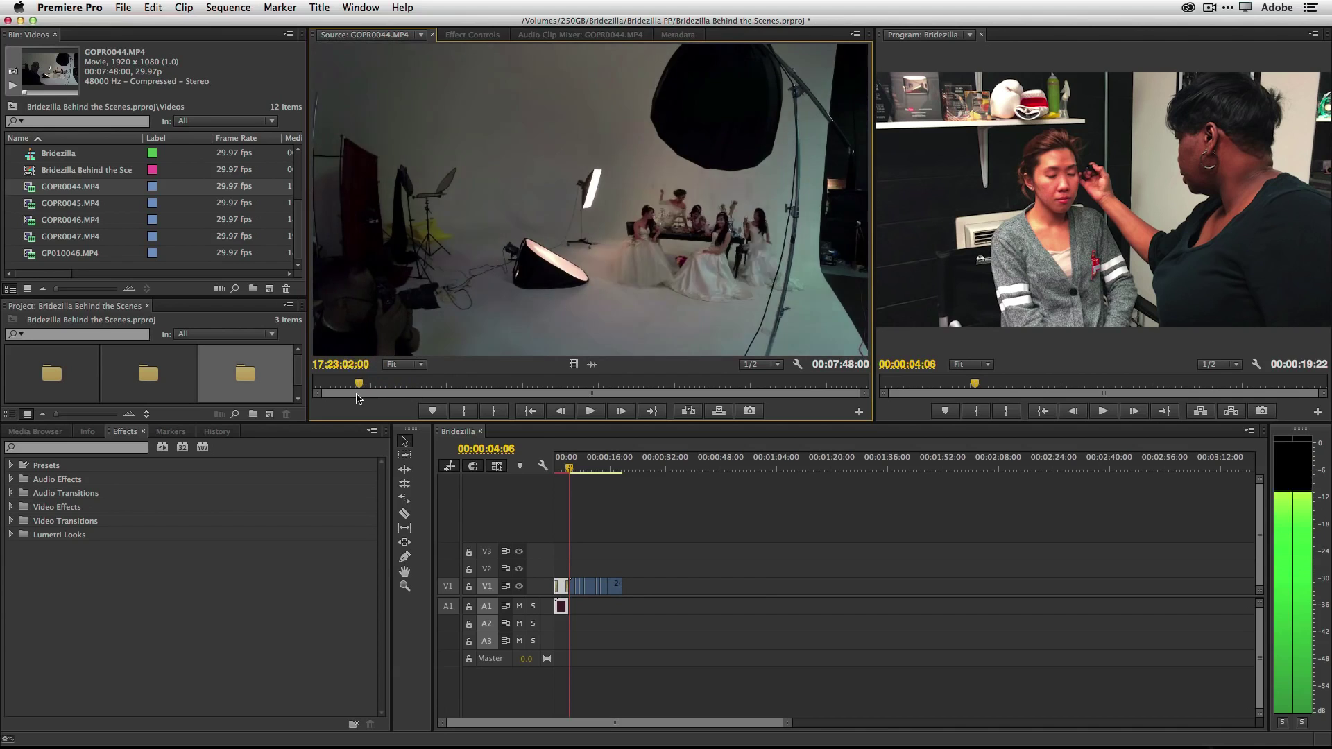
# Skim GOPR0044.MP4 and set an In point, trimming it to 00:06:39:19.
pyautogui.moveTo(355, 397); pyautogui.dragTo(392, 398)
pyautogui.click(463, 411)
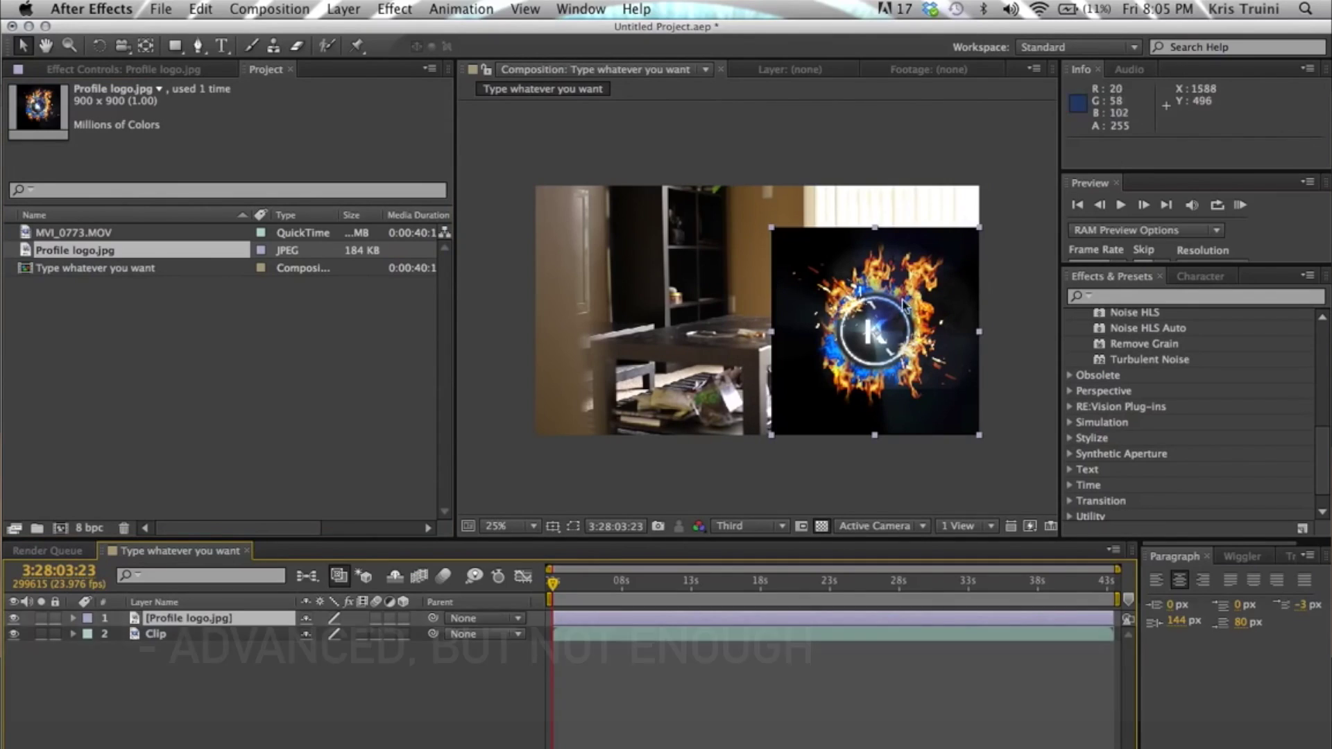
# Delete the Profile logo.jpg layer and drag it back in as layer 2 beneath Clip.
pyautogui.press('Delete')
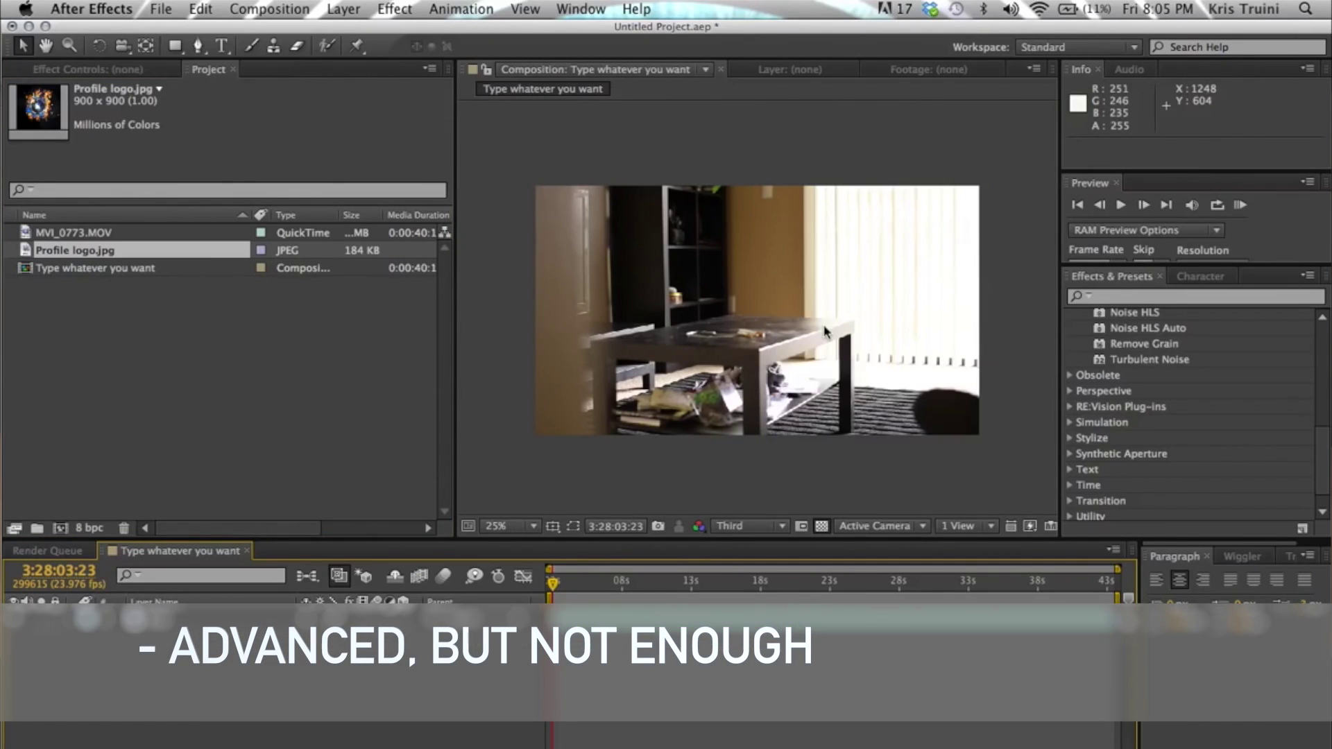
pyautogui.click(124, 256)
pyautogui.moveTo(124, 258); pyautogui.dragTo(222, 627)
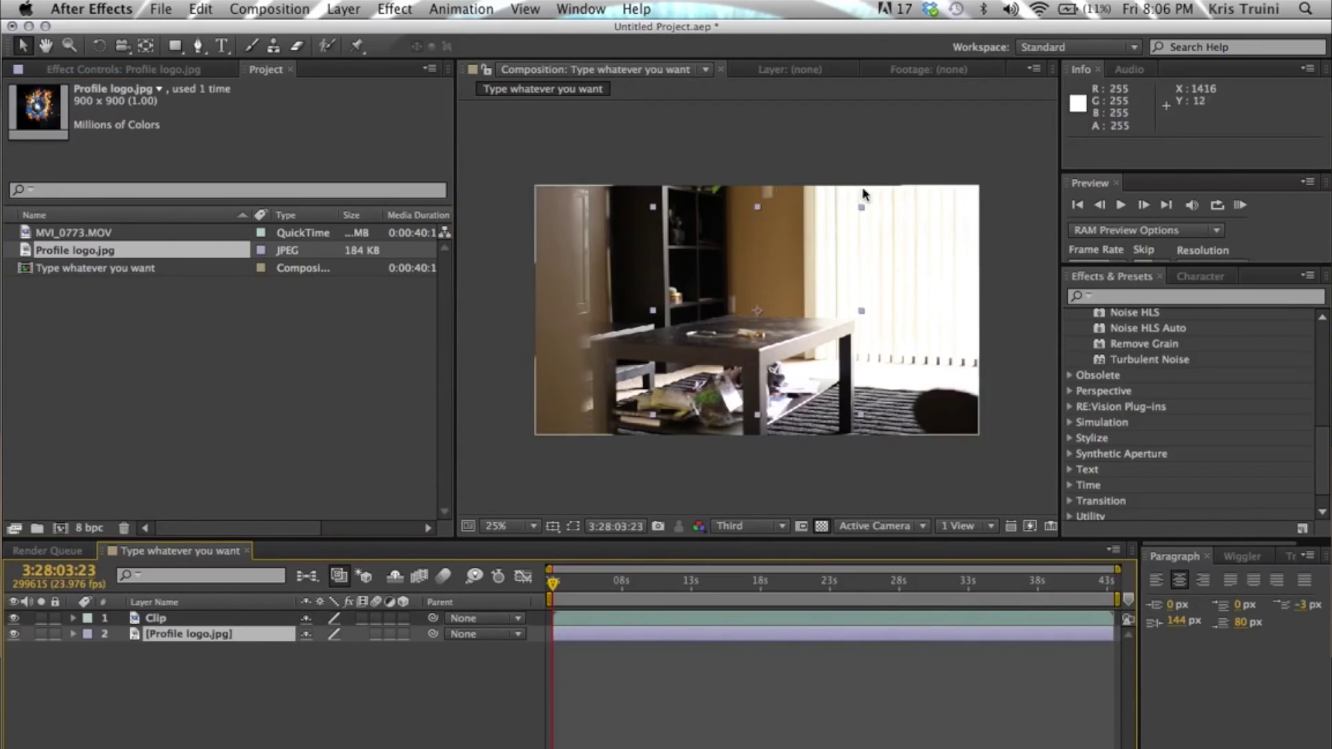
# In After Effects, drag the Profile logo.jpg layer back above the Clip layer.
pyautogui.click(730, 205)
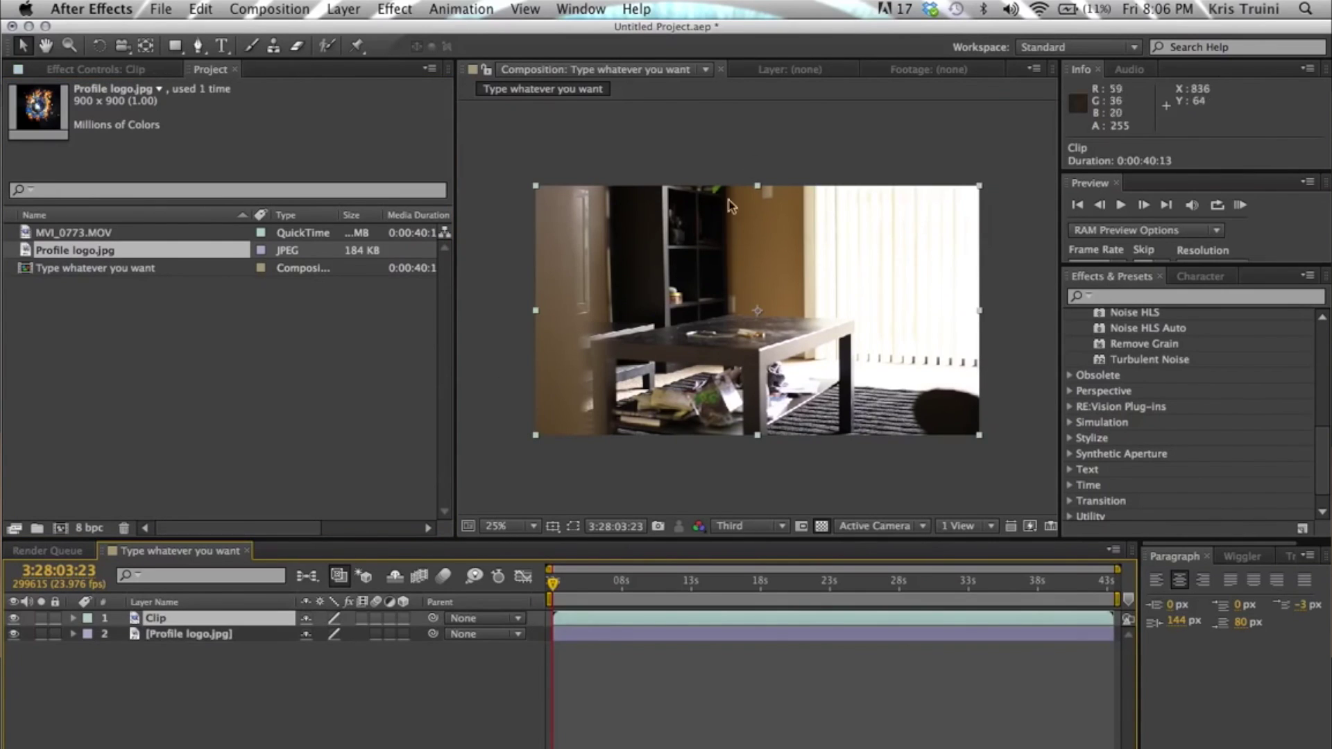
pyautogui.click(200, 632)
pyautogui.moveTo(207, 641); pyautogui.dragTo(210, 618)
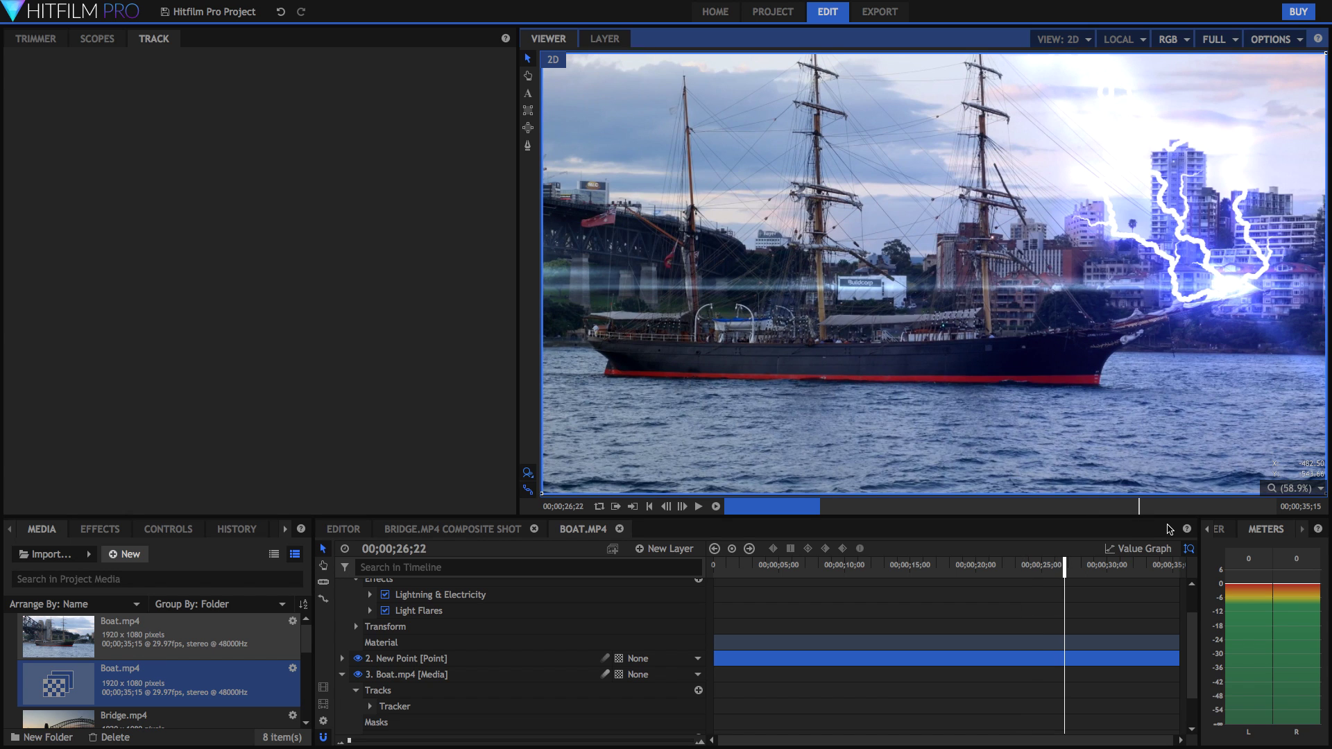
# Scrub the Boat.mp4 shot back to 00;00;01;09 and select the top New Plane 2 layer.
pyautogui.click(1259, 509)
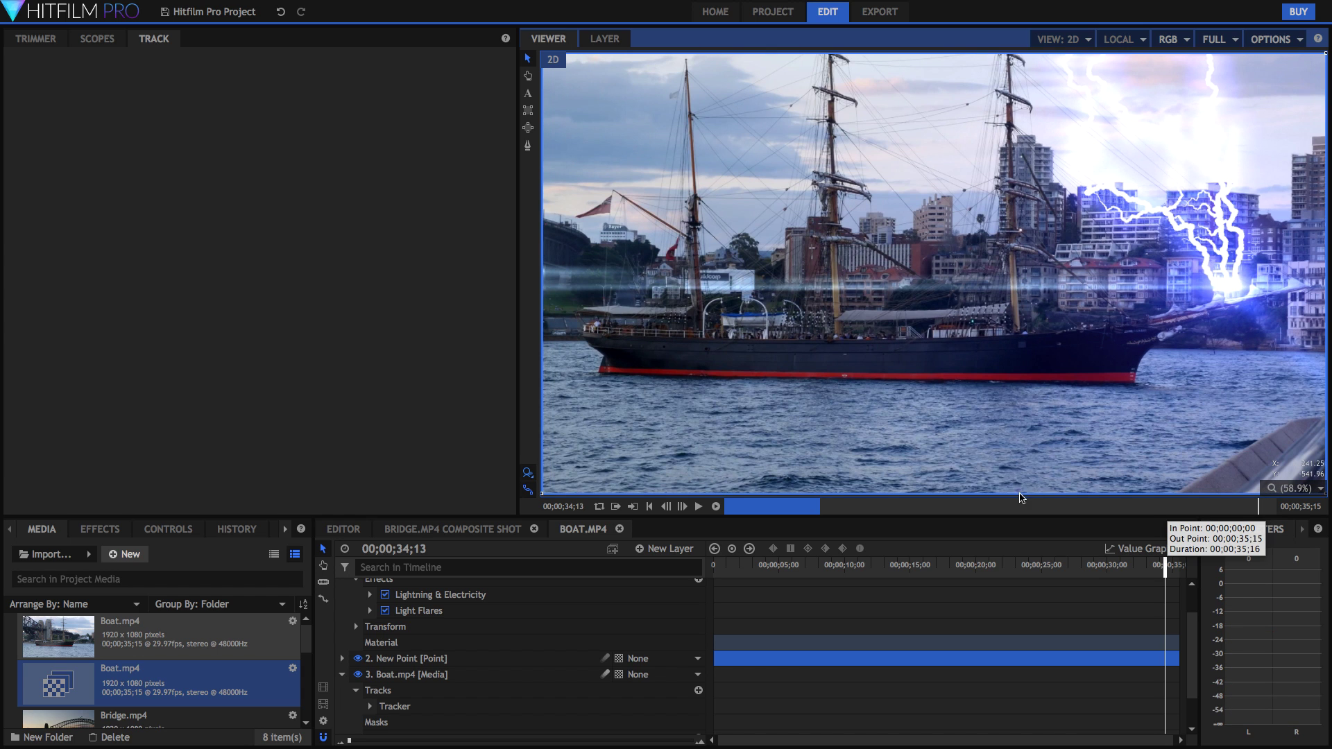
pyautogui.click(804, 508)
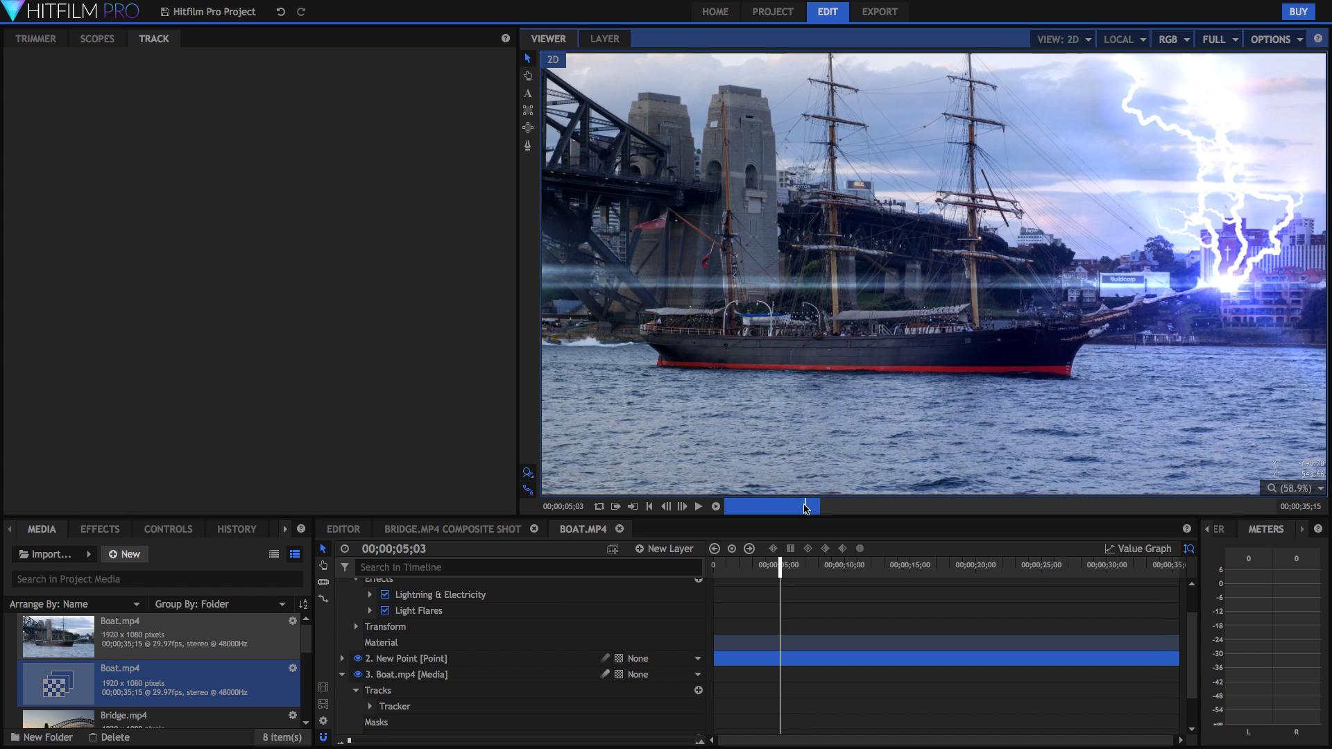
pyautogui.click(769, 507)
pyautogui.click(745, 508)
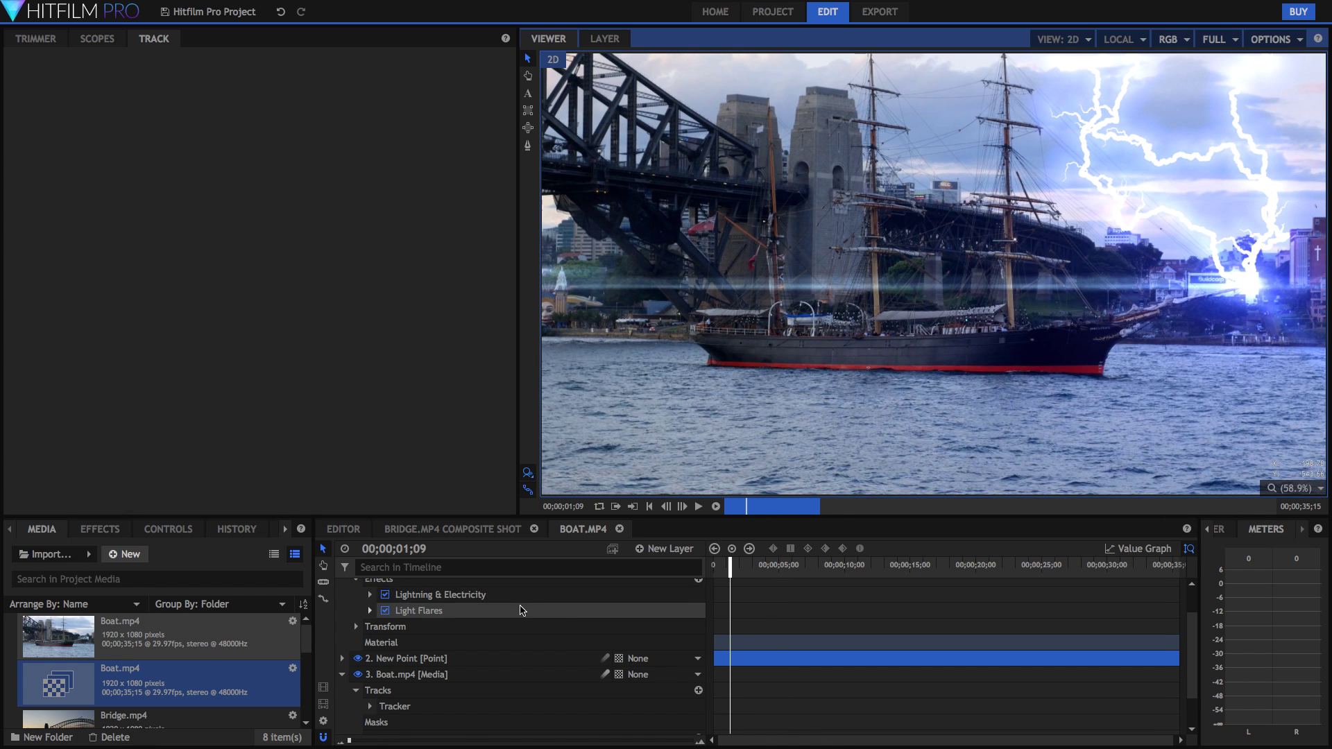
pyautogui.scroll(1, 520, 606)
pyautogui.click(506, 588)
# Add a new Grade layer and apply the Cine Style effect to it, found by searching 'cine'.
pyautogui.click(639, 550)
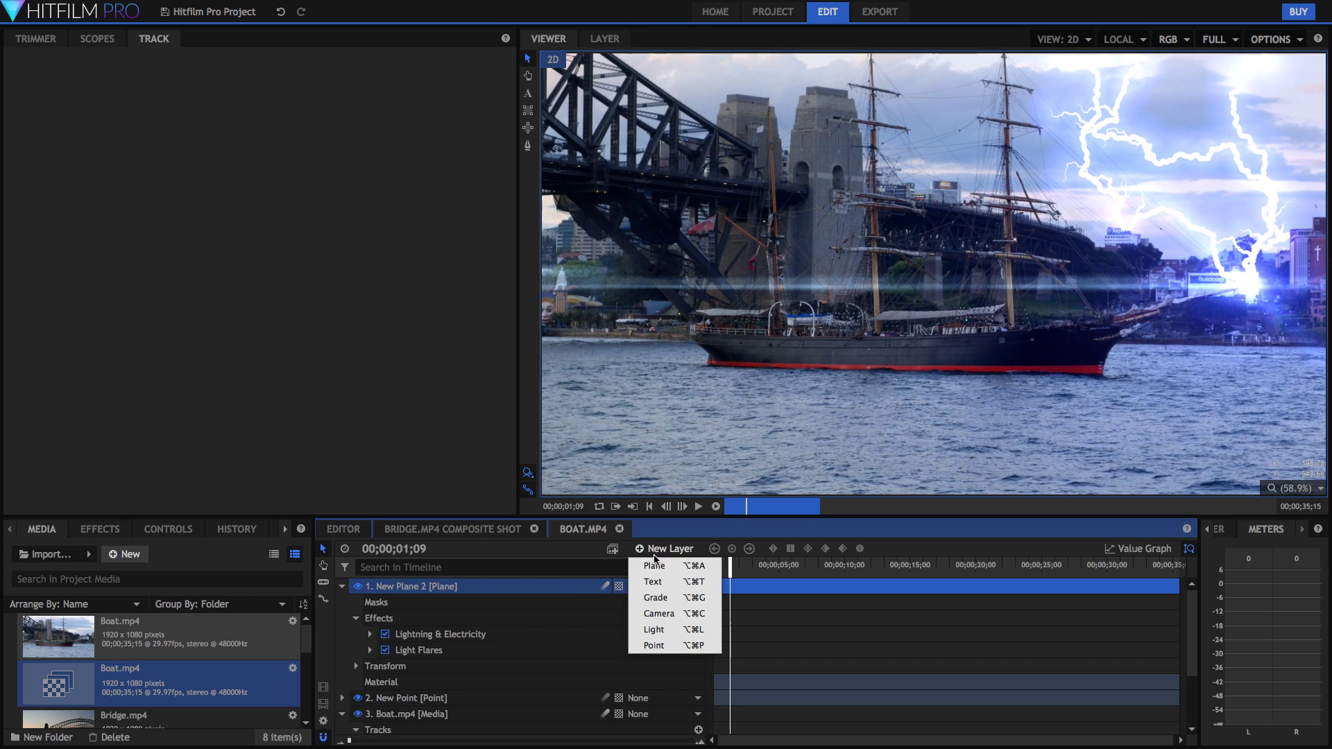
pyautogui.click(656, 598)
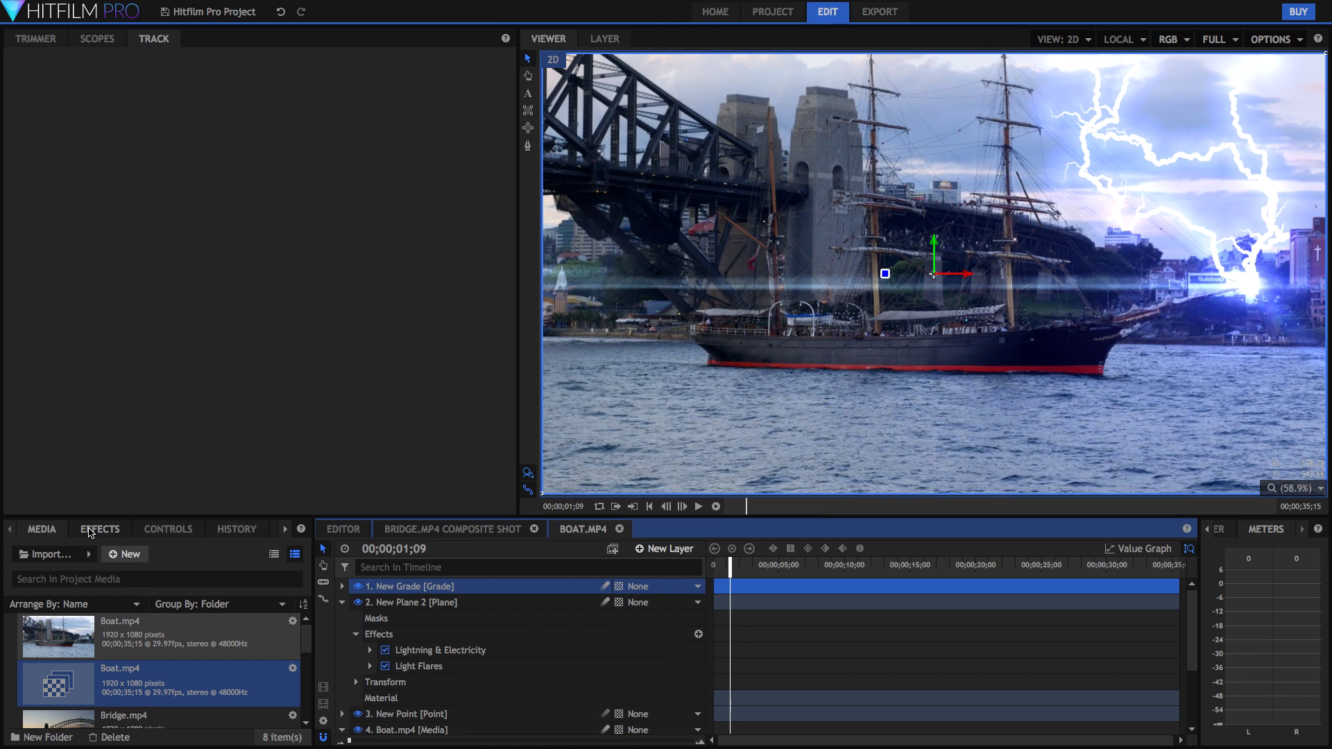
pyautogui.click(90, 531)
pyautogui.click(50, 558)
pyautogui.write('cine')
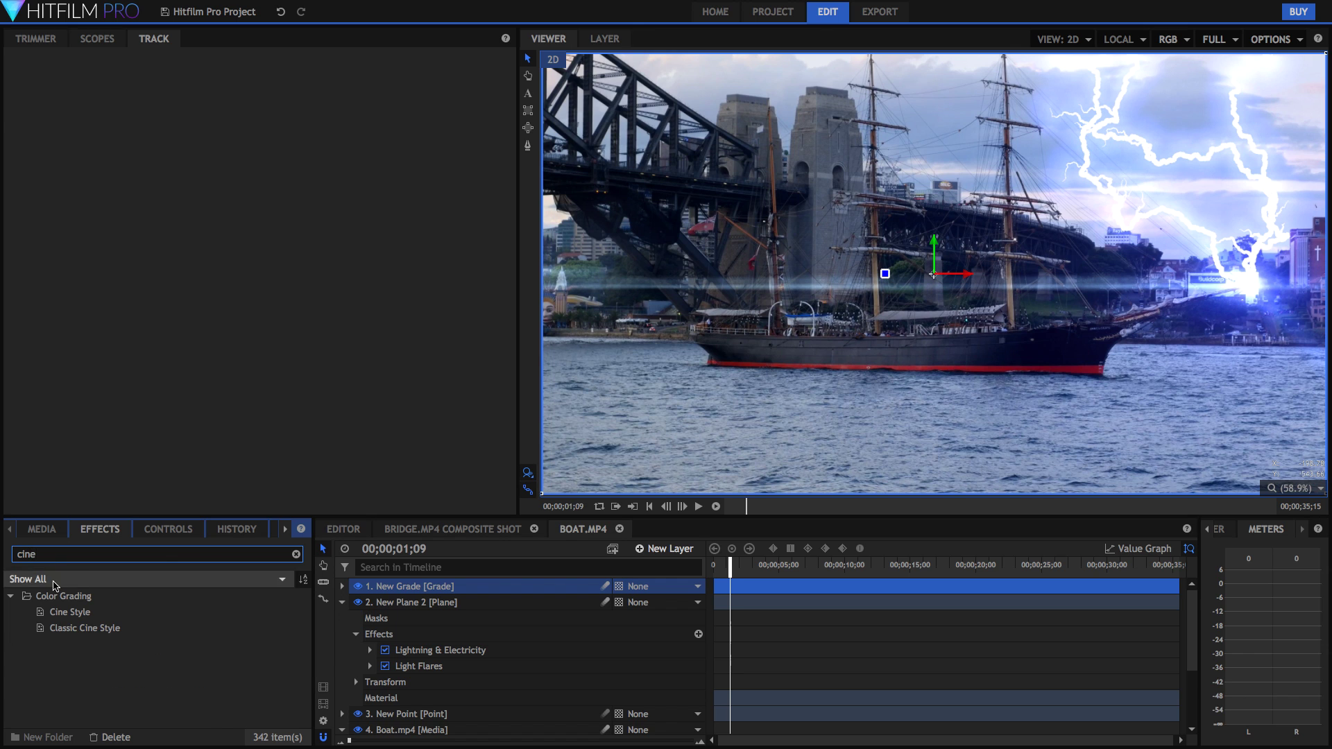
pyautogui.moveTo(42, 612); pyautogui.dragTo(426, 596)
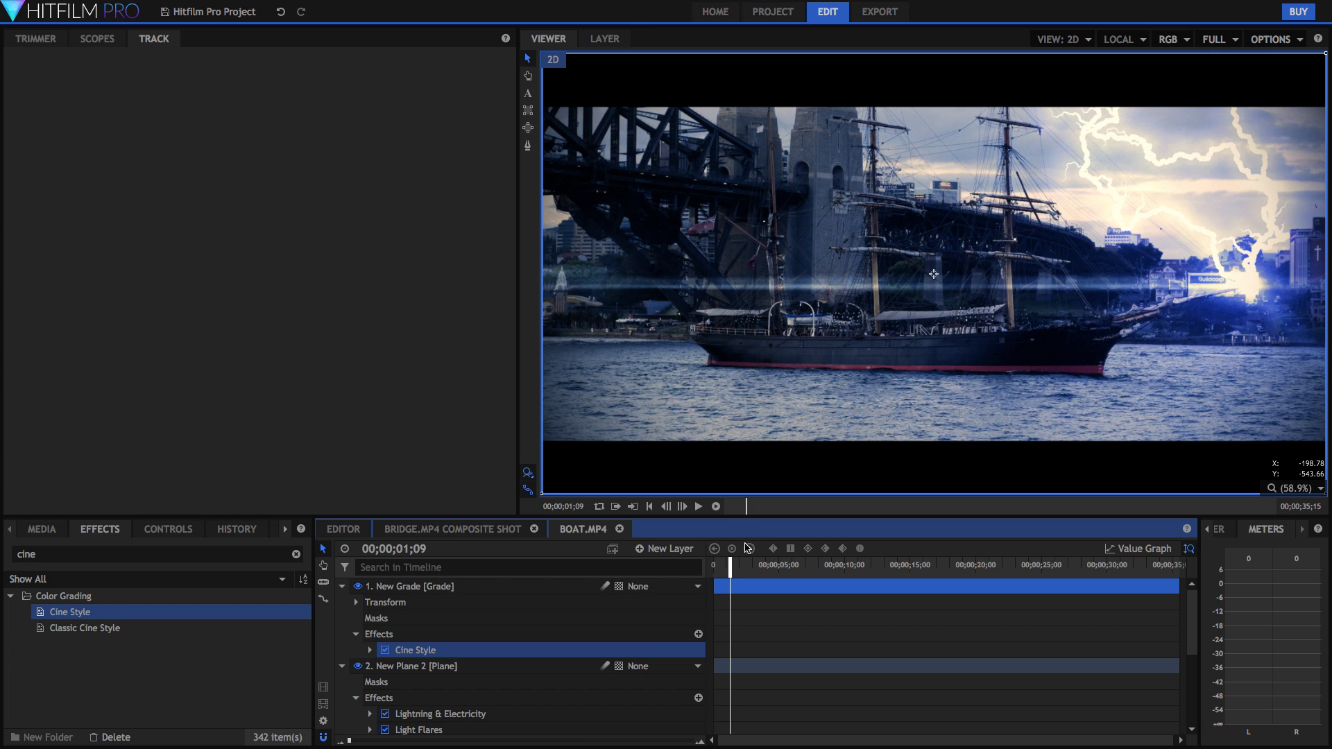
# Scrub the graded ship shot from 02;00 through to 09;17 to preview the look.
pyautogui.click(756, 506)
pyautogui.moveTo(757, 508); pyautogui.dragTo(773, 509)
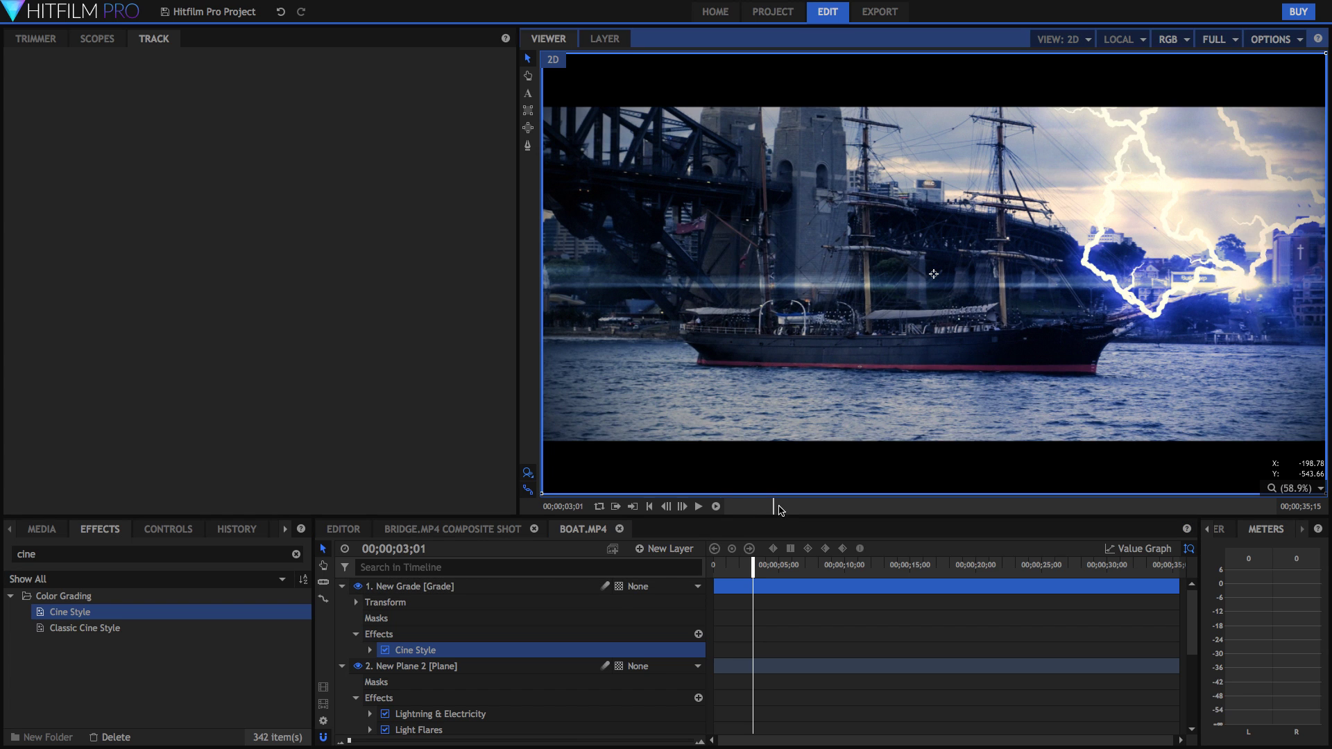
pyautogui.click(791, 508)
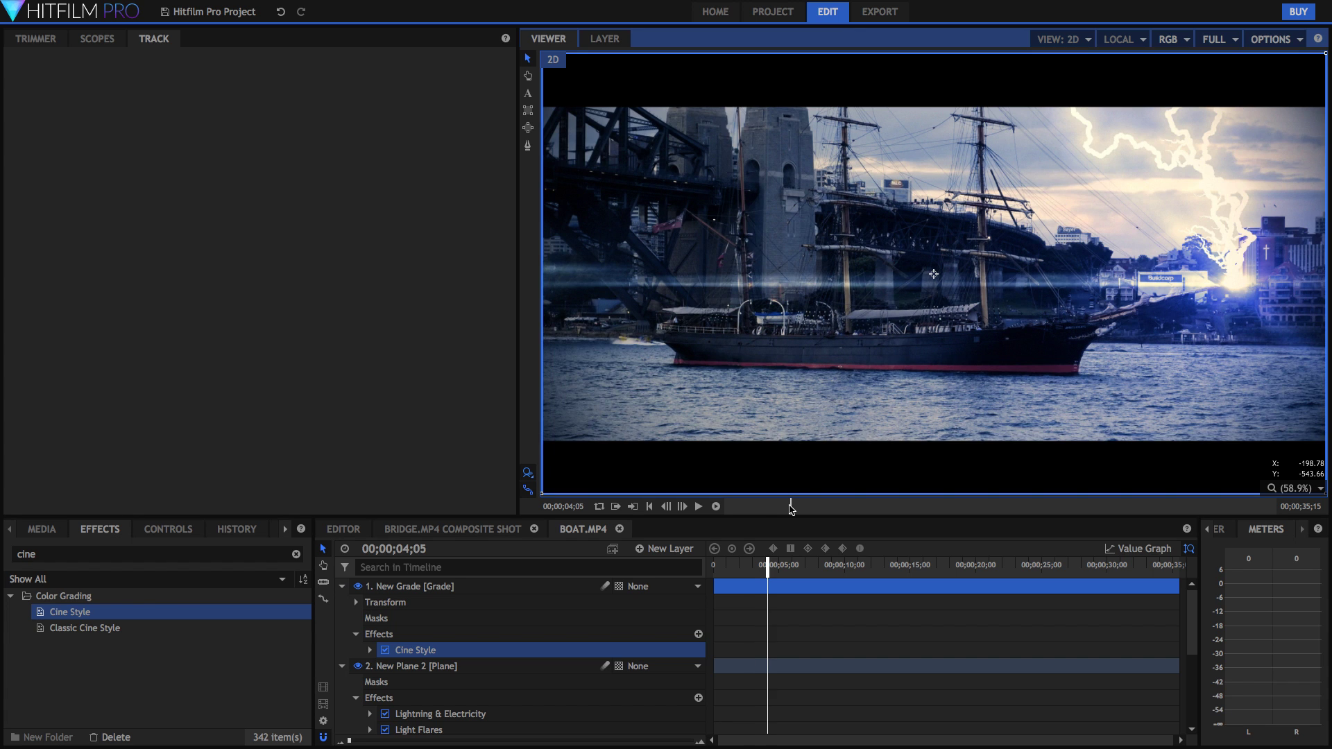
pyautogui.click(805, 513)
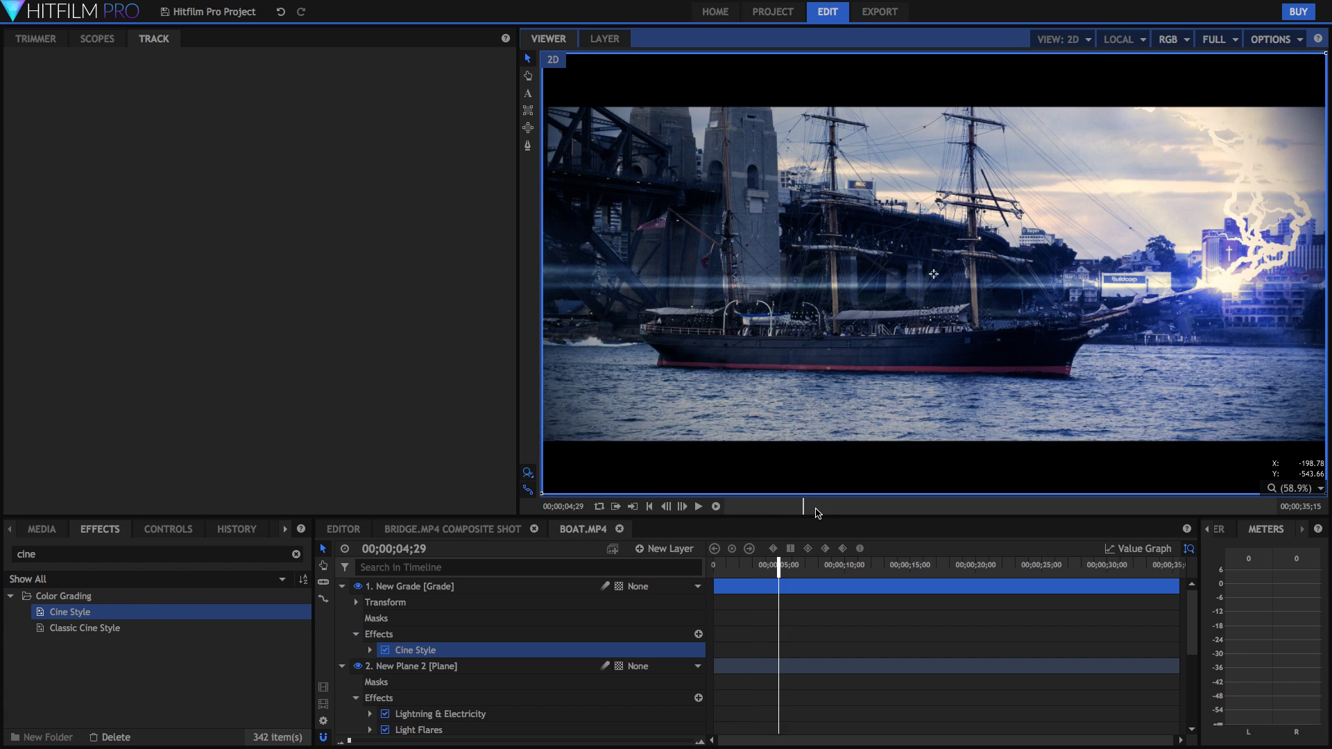
pyautogui.moveTo(817, 513); pyautogui.dragTo(836, 513)
pyautogui.click(874, 514)
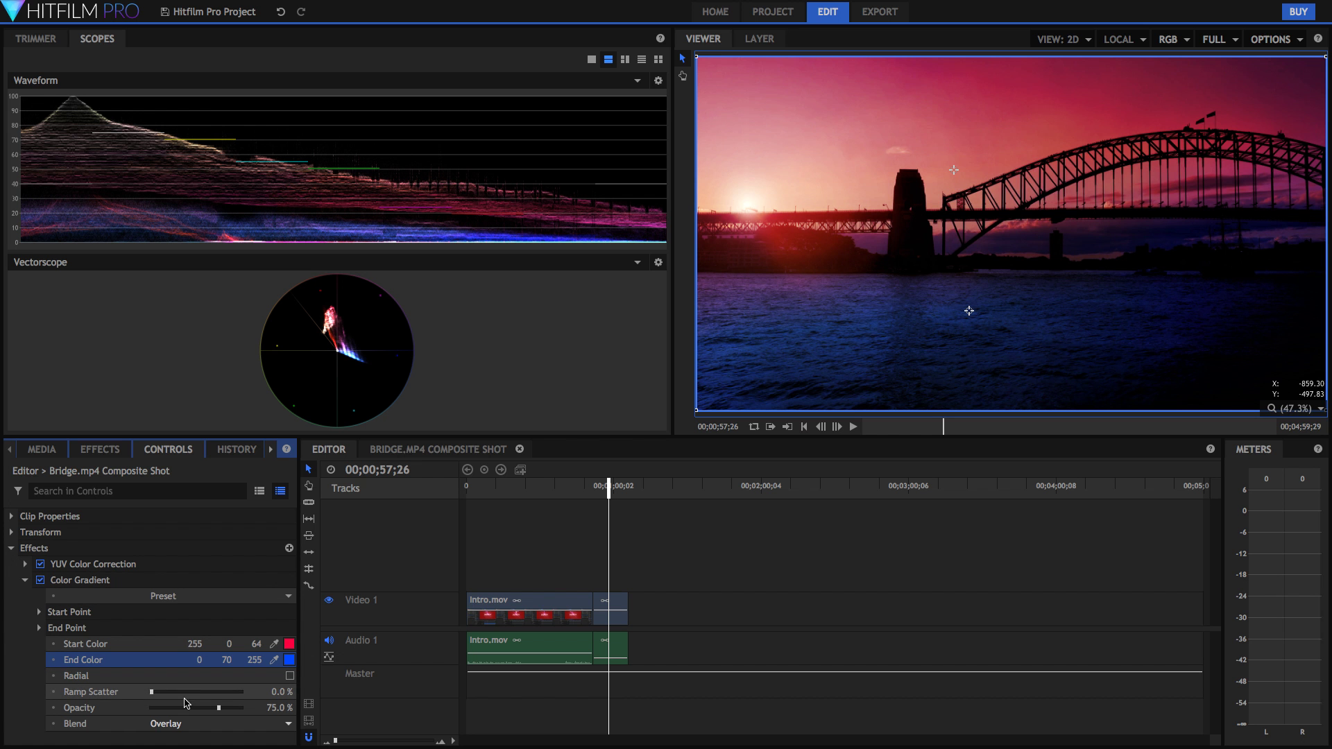
# Set the Color Gradient start colour to orange-red 255 34 0 with opacity at 42%.
pyautogui.moveTo(193, 712)
pyautogui.mouseDown()
pyautogui.moveTo(151, 711)
pyautogui.moveTo(184, 717)
pyautogui.moveTo(172, 717)
pyautogui.mouseUp()
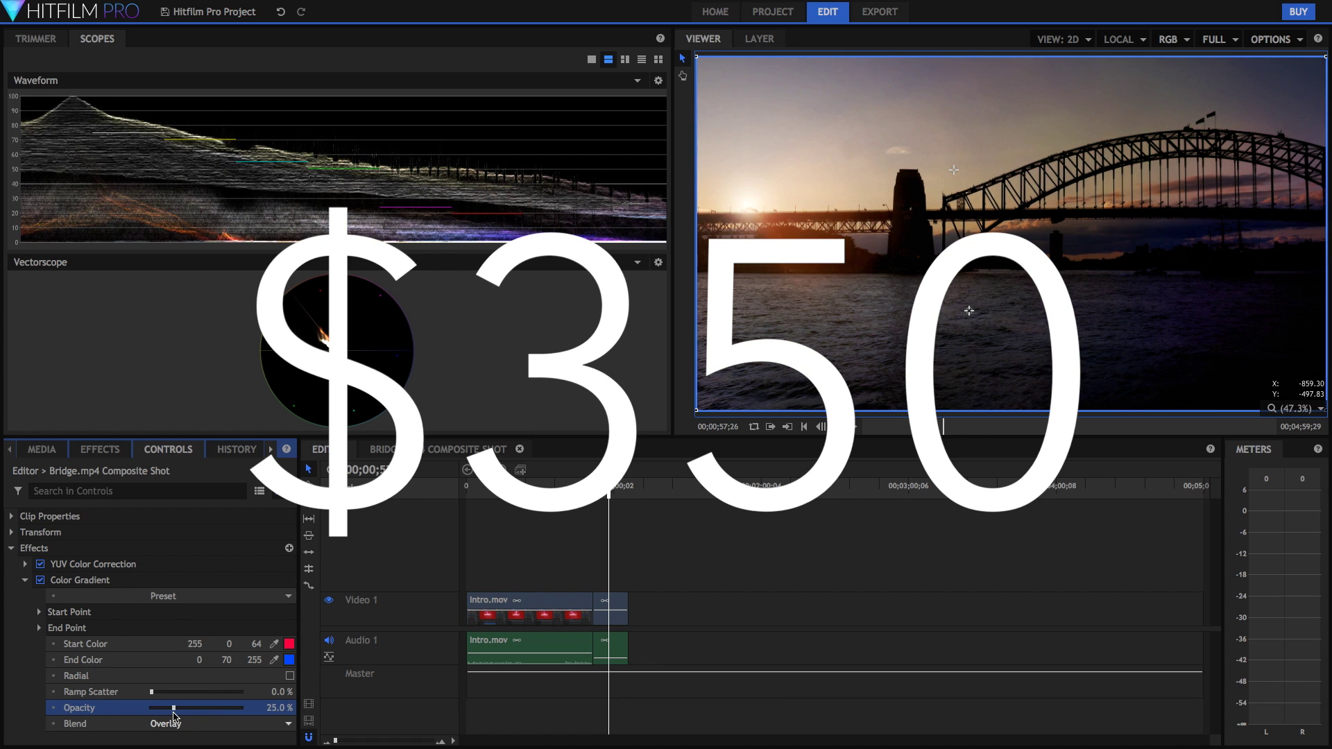
pyautogui.click(290, 644)
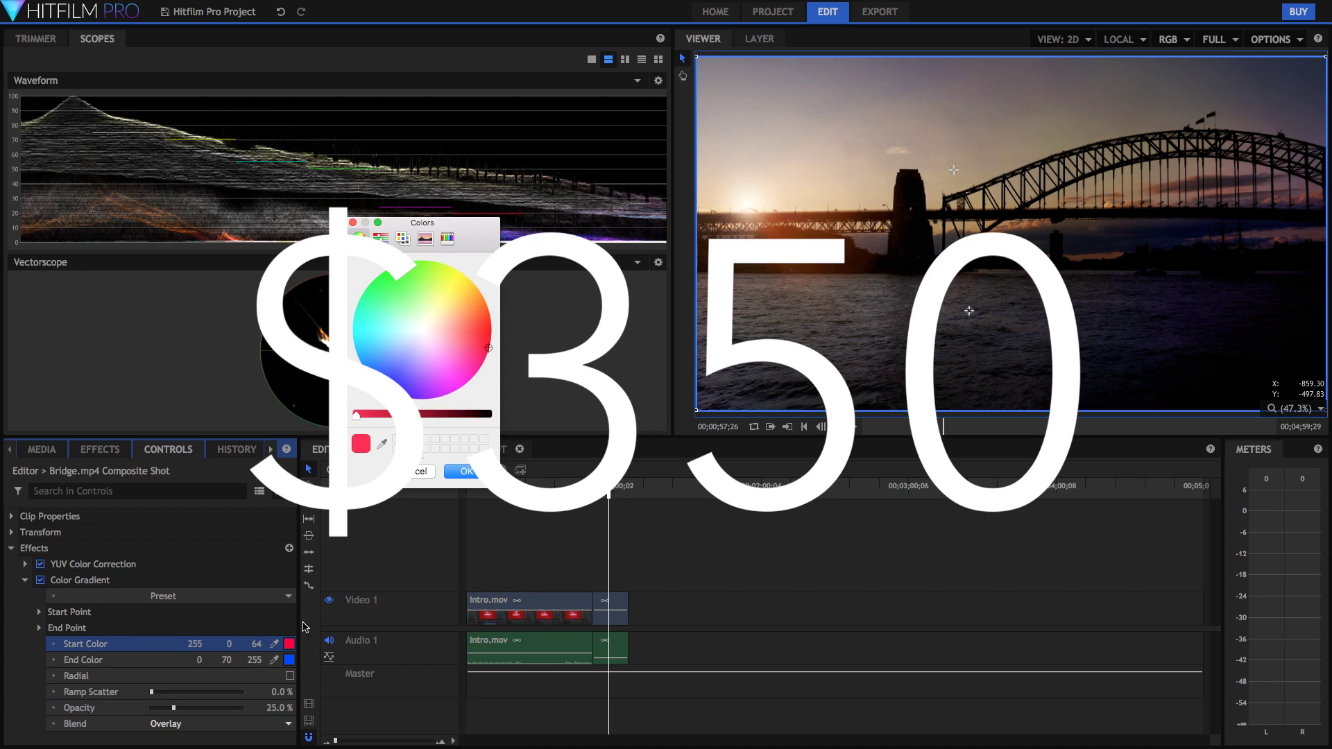
pyautogui.click(488, 317)
pyautogui.moveTo(491, 321)
pyautogui.mouseDown()
pyautogui.moveTo(504, 293)
pyautogui.moveTo(516, 323)
pyautogui.mouseUp()
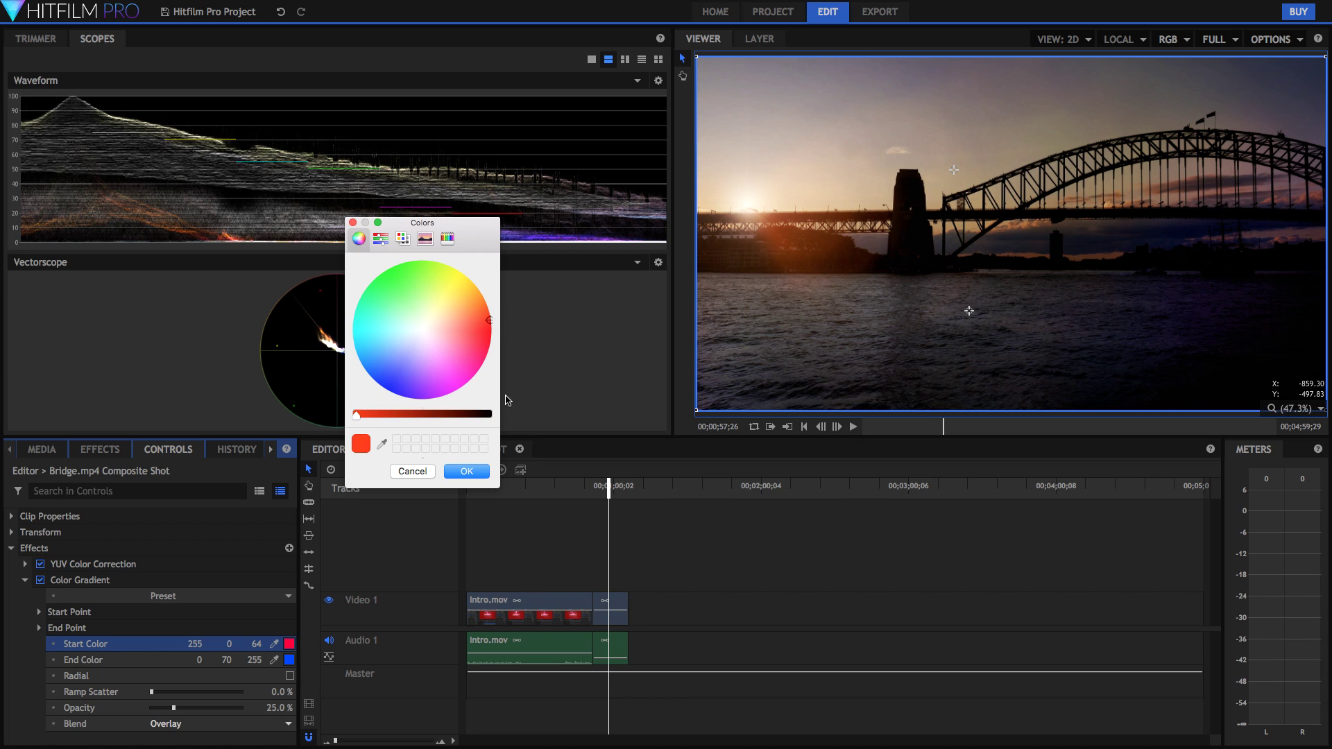
pyautogui.click(467, 471)
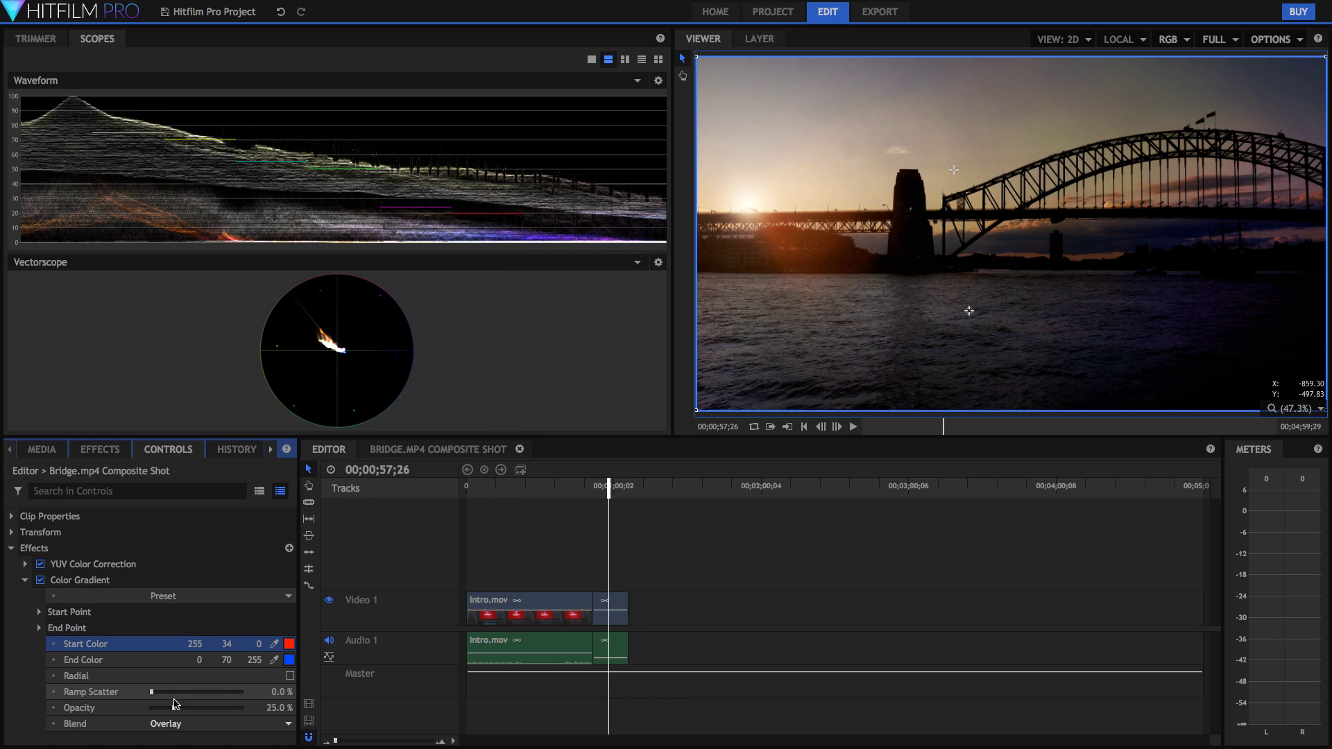
pyautogui.moveTo(186, 709); pyautogui.dragTo(204, 709)
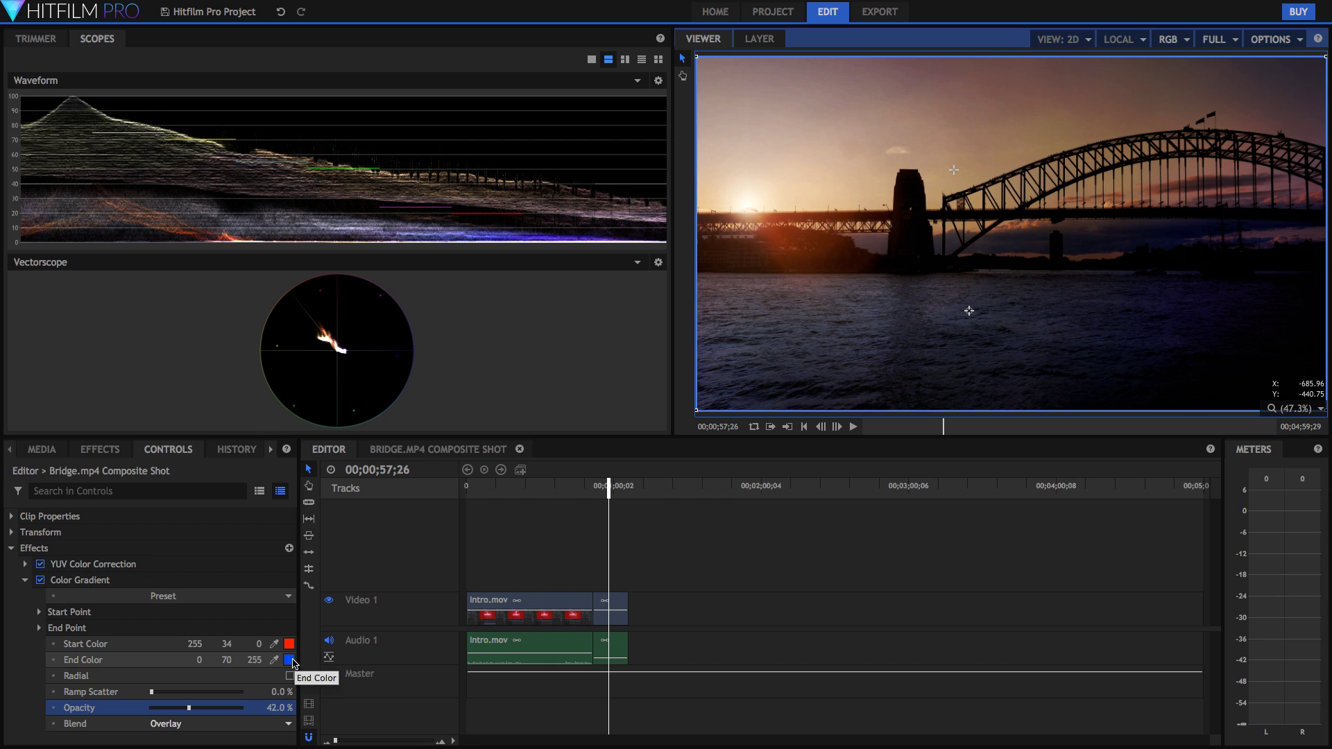
# Adjust the gradient end colour from cyan through purple to a deep blue, 24 0 255.
pyautogui.click(289, 660)
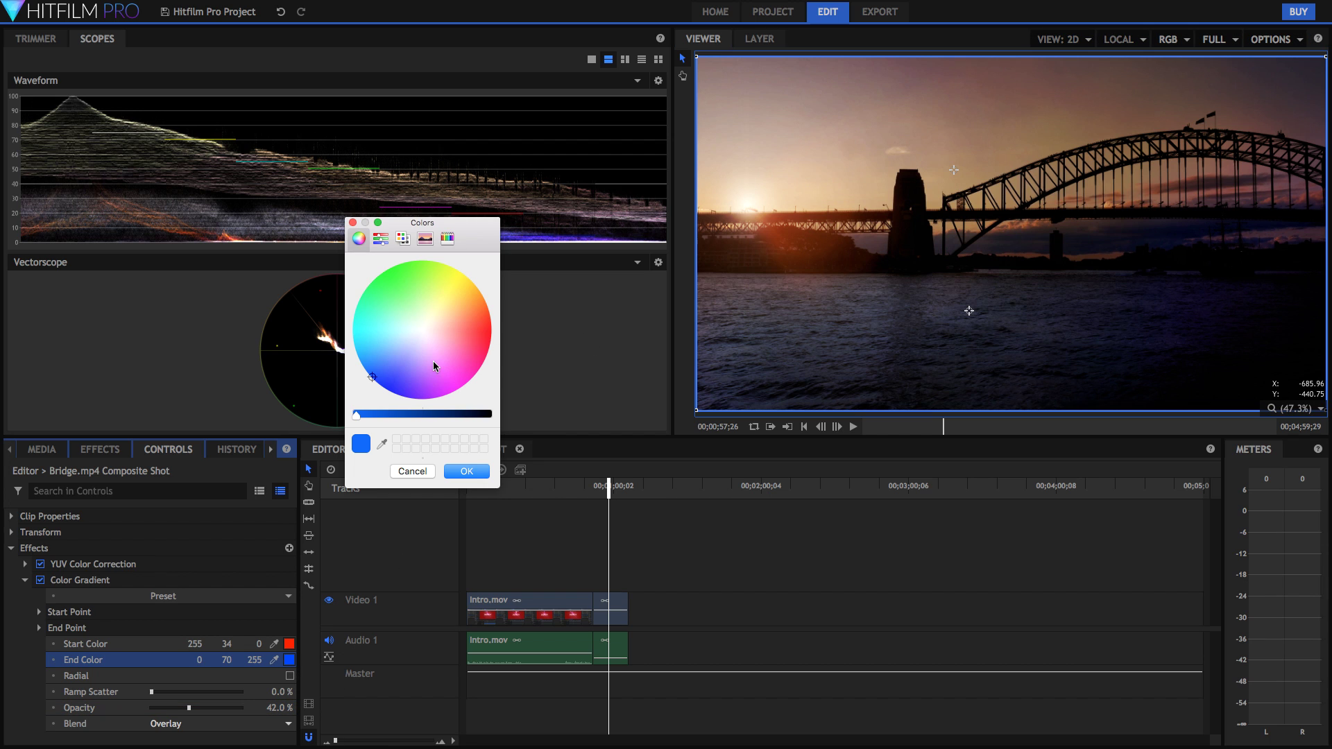
pyautogui.click(352, 332)
pyautogui.click(456, 471)
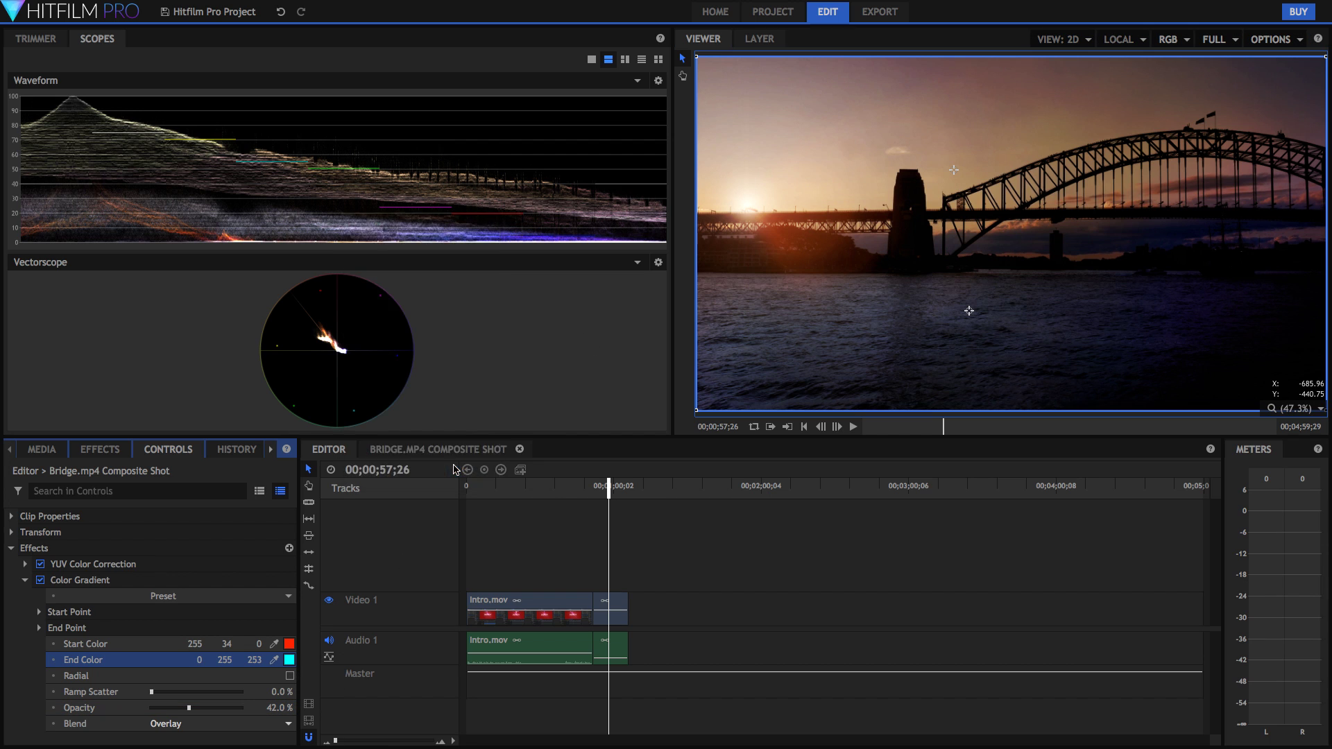
pyautogui.click(289, 659)
pyautogui.moveTo(420, 340)
pyautogui.mouseDown()
pyautogui.moveTo(424, 326)
pyautogui.moveTo(394, 336)
pyautogui.moveTo(413, 407)
pyautogui.mouseUp()
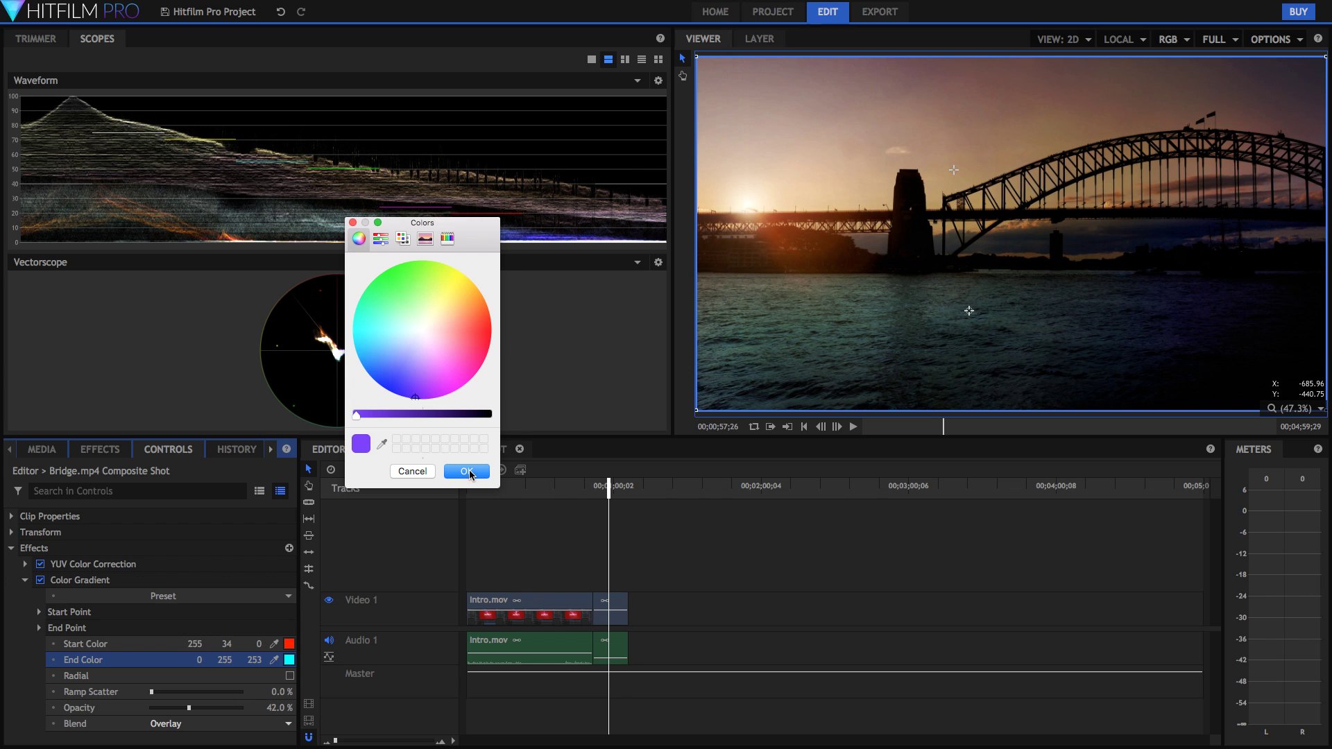
pyautogui.click(467, 472)
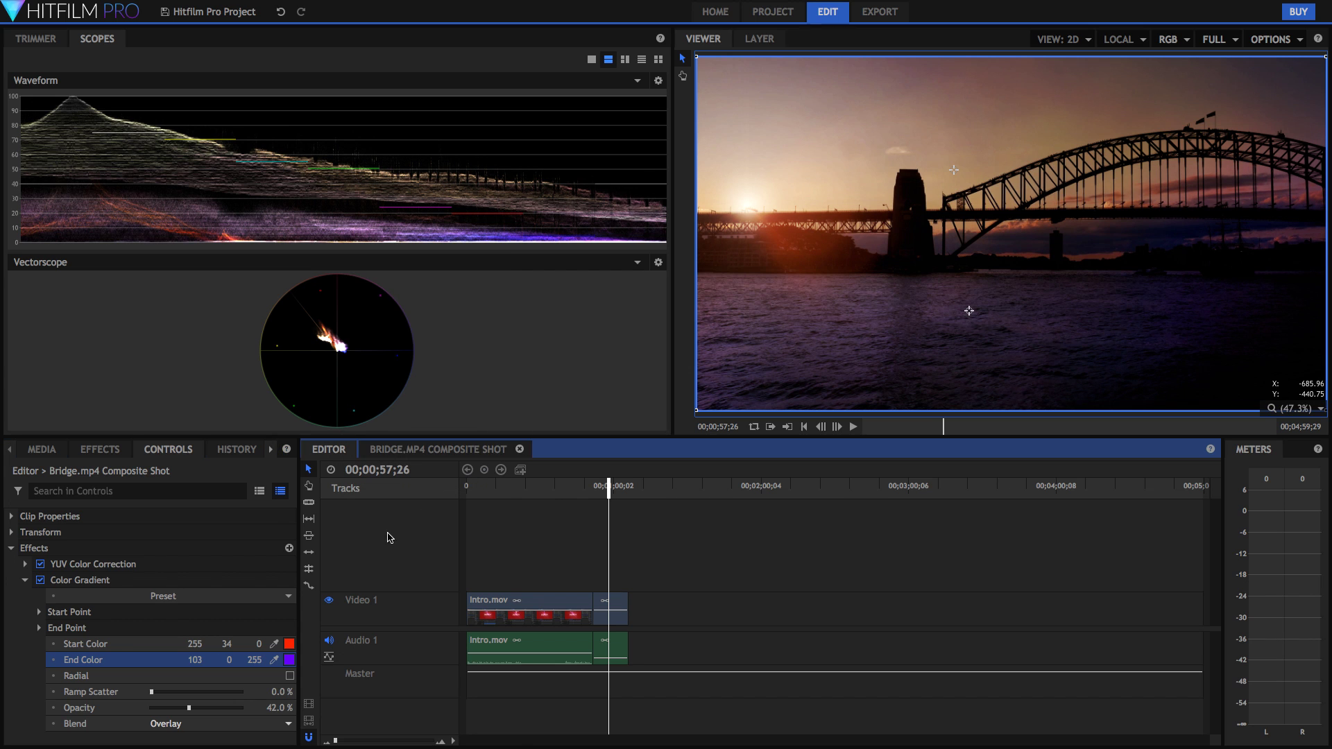
pyautogui.click(290, 659)
pyautogui.click(395, 389)
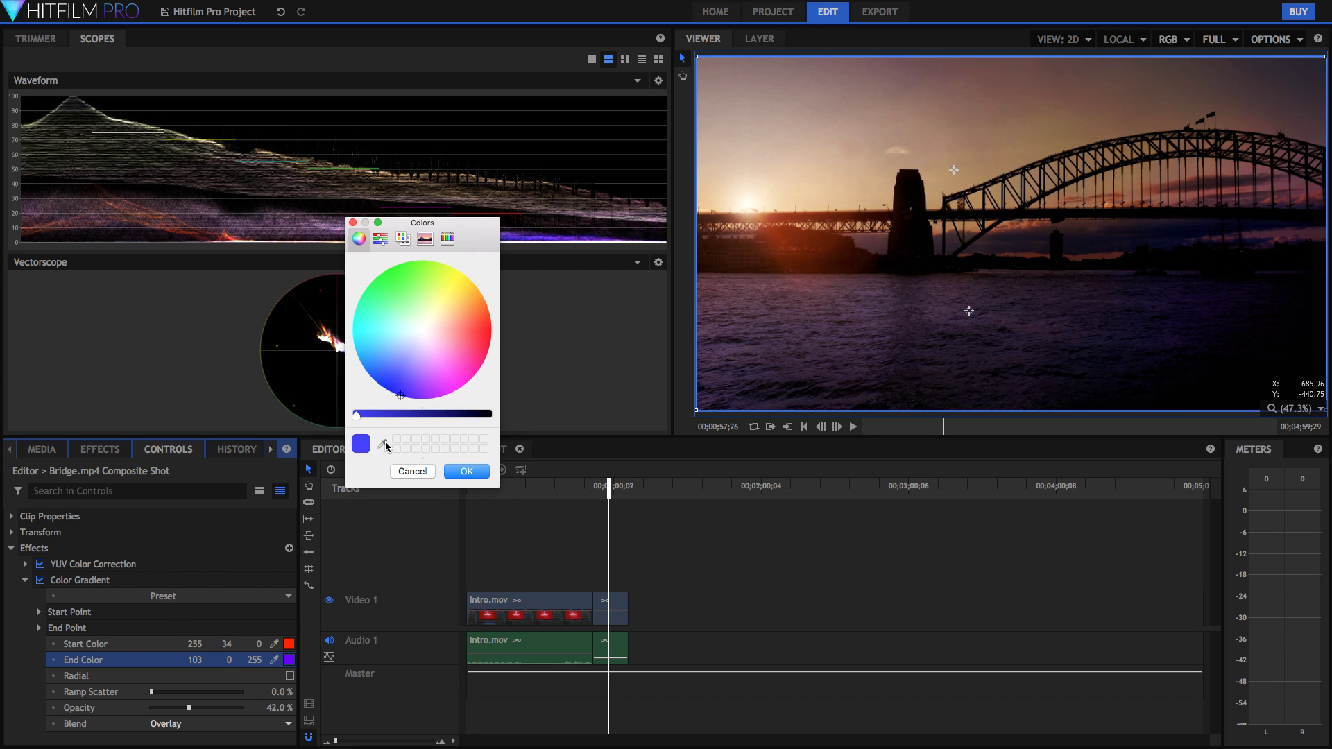
pyautogui.click(466, 471)
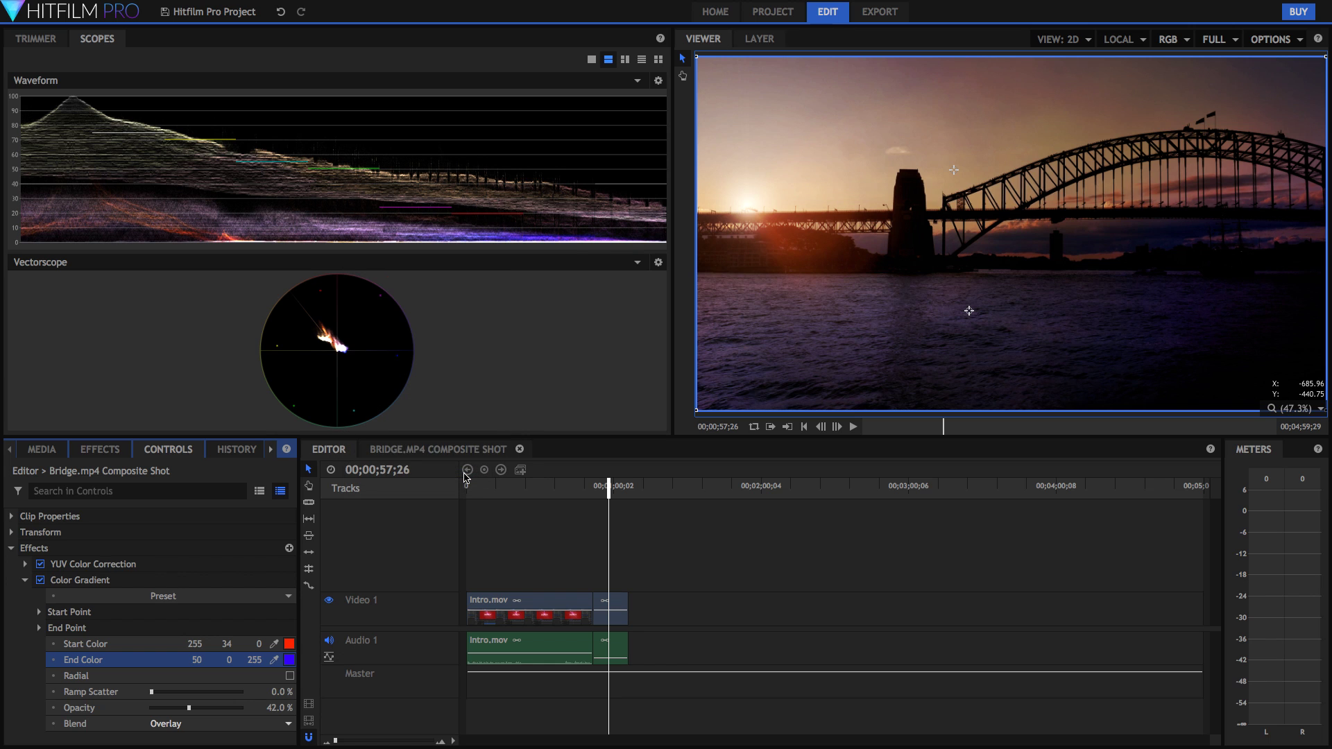
pyautogui.click(290, 660)
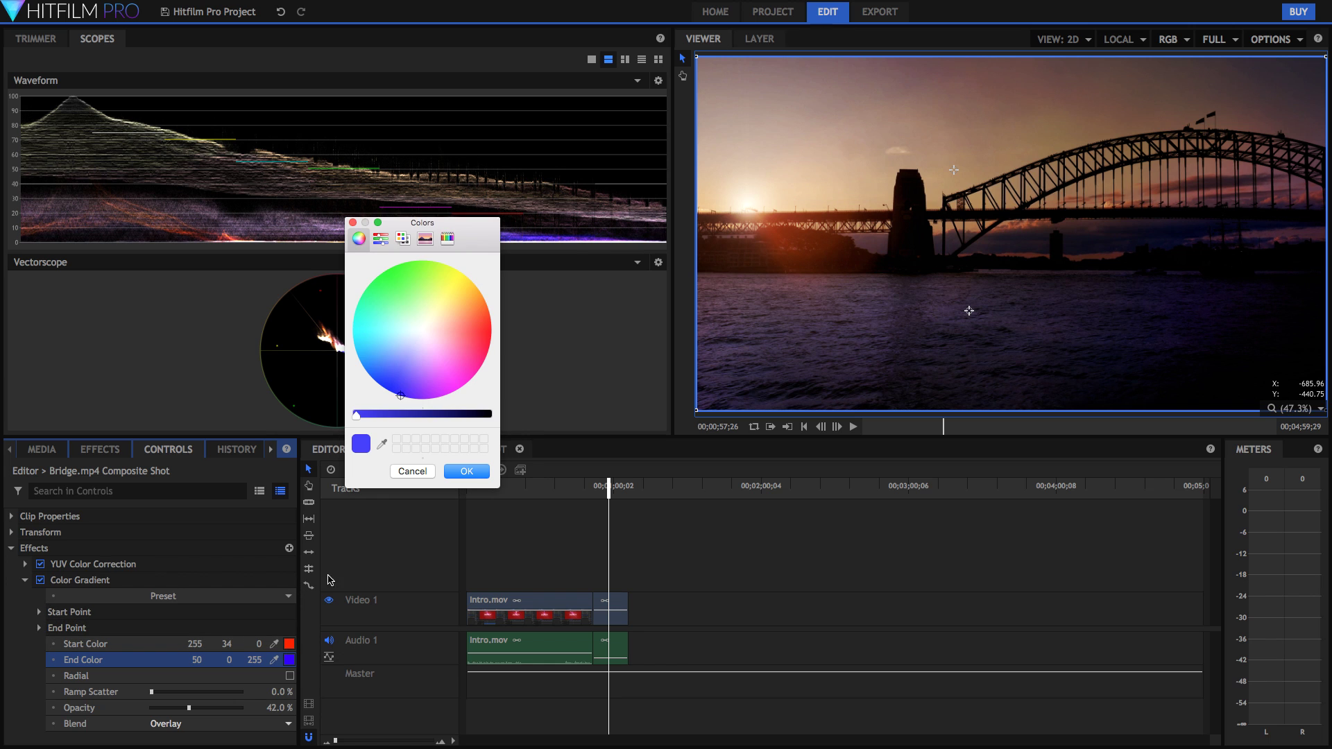
pyautogui.click(393, 392)
pyautogui.click(458, 472)
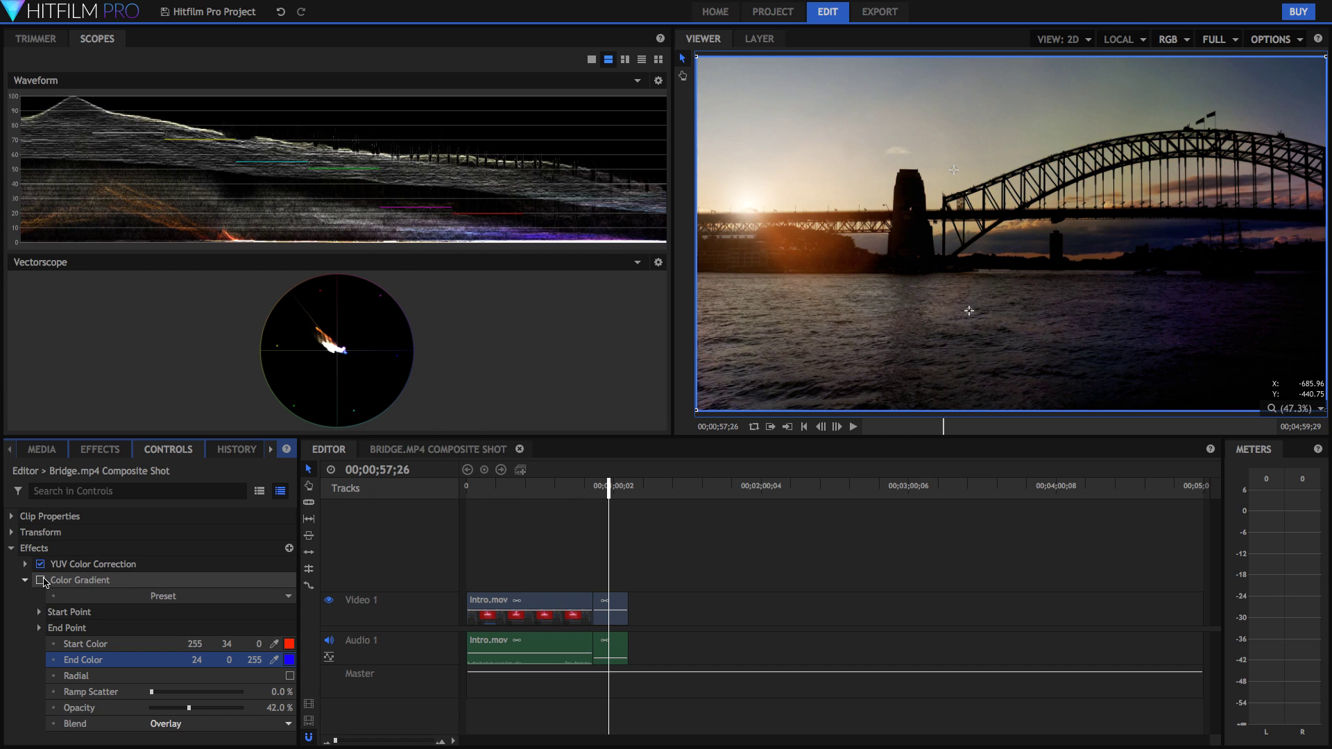
# Re-enable Color Gradient, move it above YUV Color Correction, and lower its opacity.
pyautogui.click(43, 582)
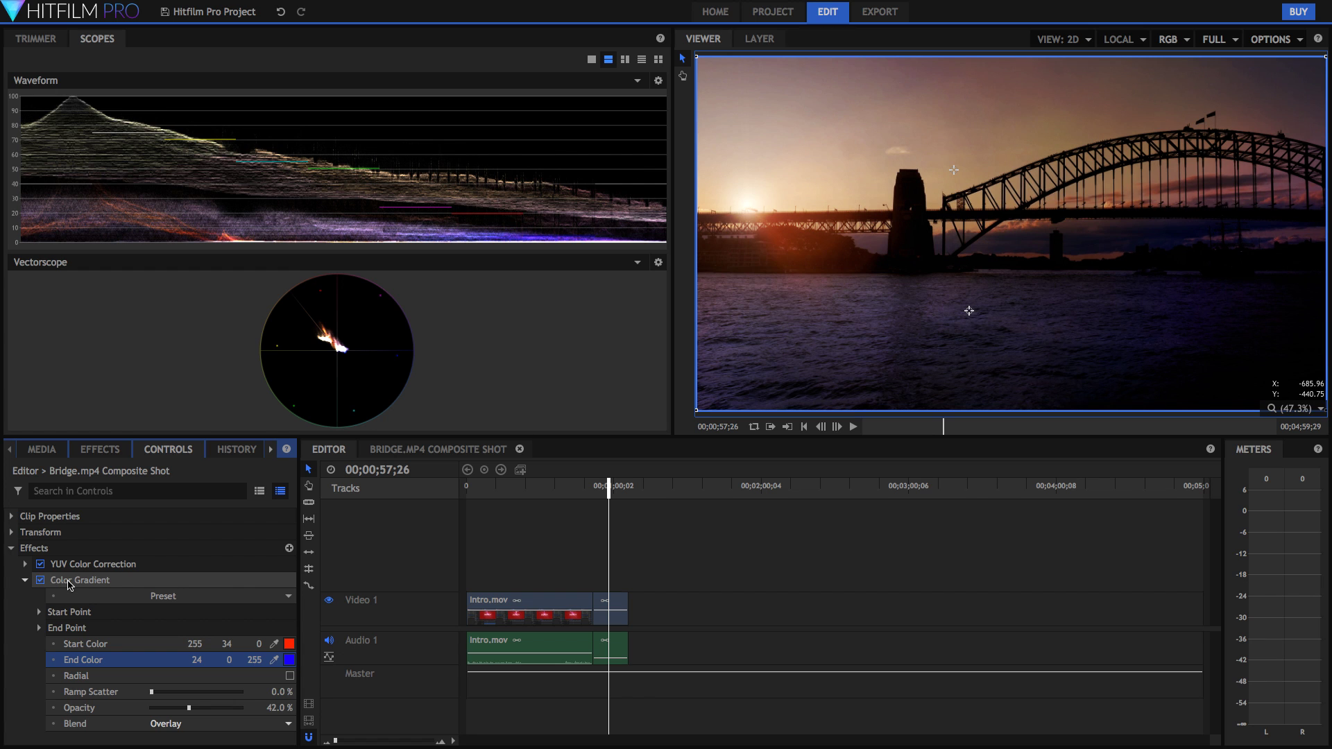
pyautogui.moveTo(71, 587); pyautogui.dragTo(70, 561)
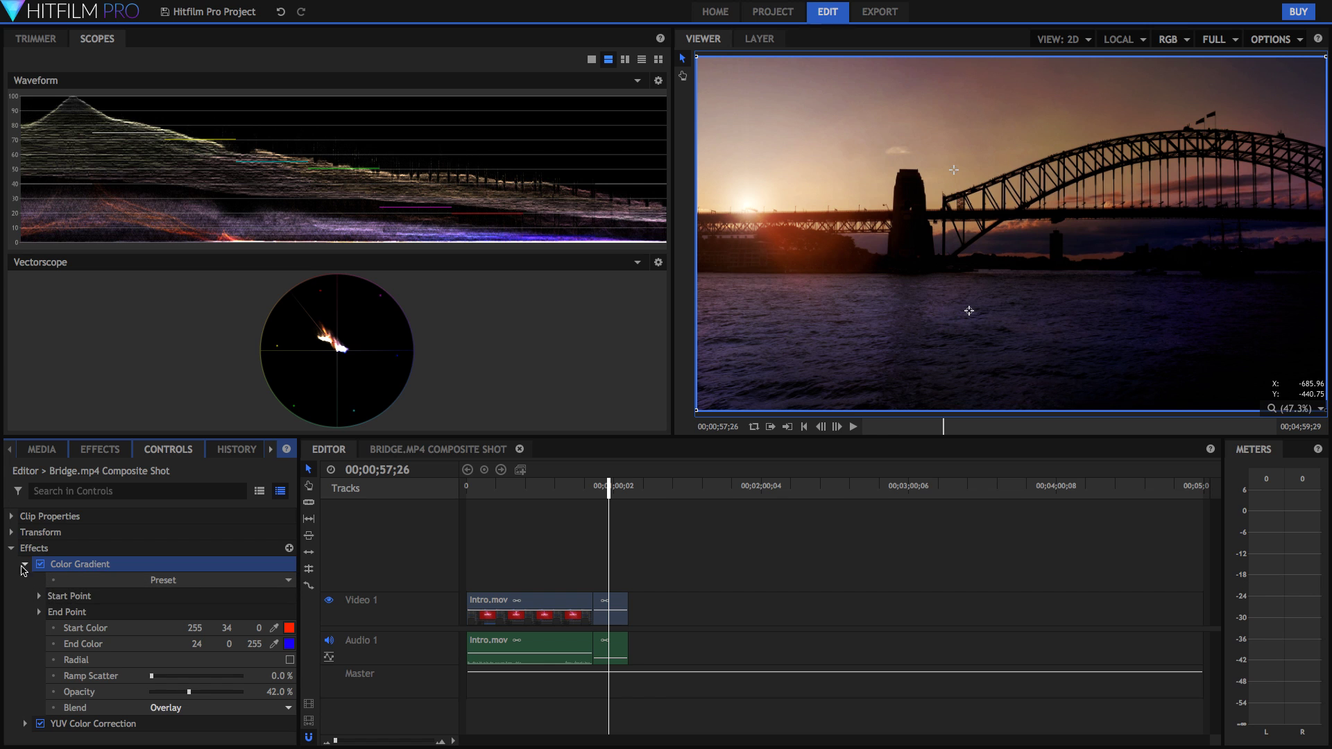
pyautogui.click(176, 691)
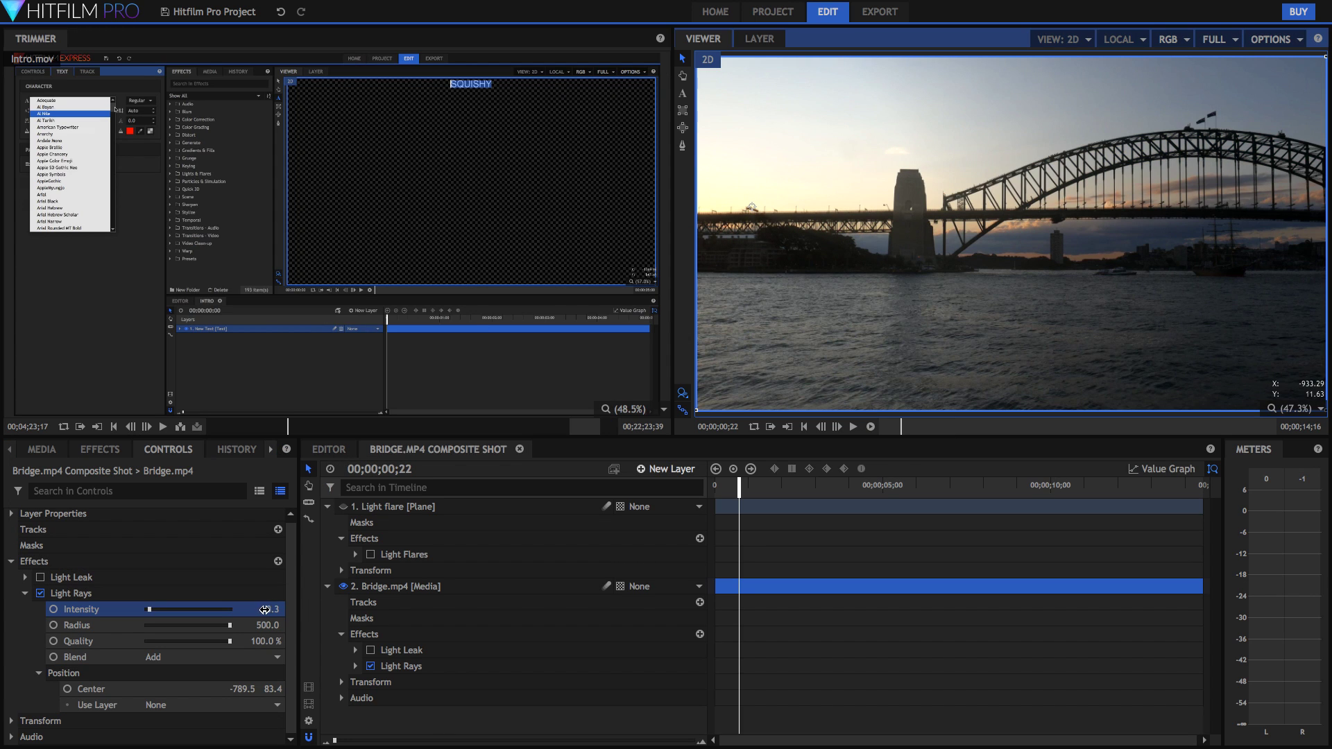
# Set Light Rays Intensity to 0.4, move its centre to about -857.1, 96.1, and show the Light flare layer.
pyautogui.click(265, 609)
pyautogui.write('0.6')
pyautogui.press('Return')
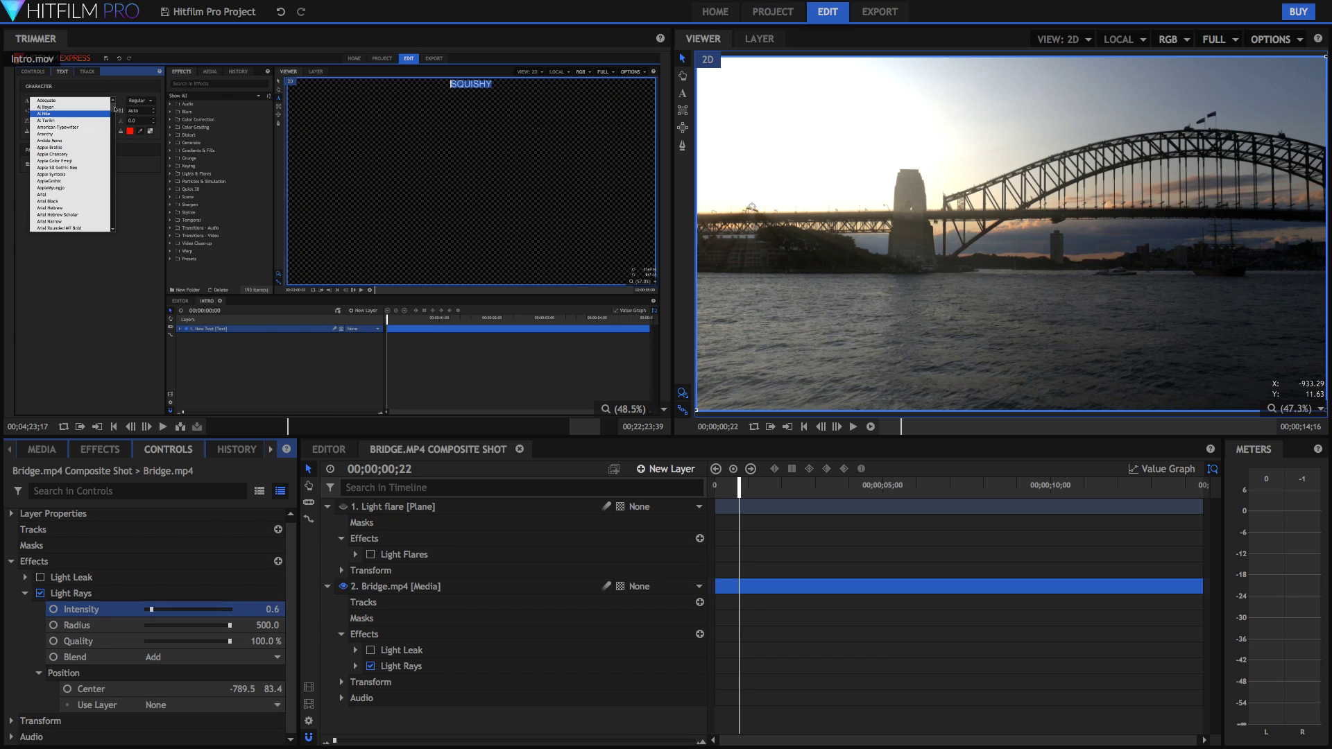
pyautogui.click(280, 611)
pyautogui.write('0.1')
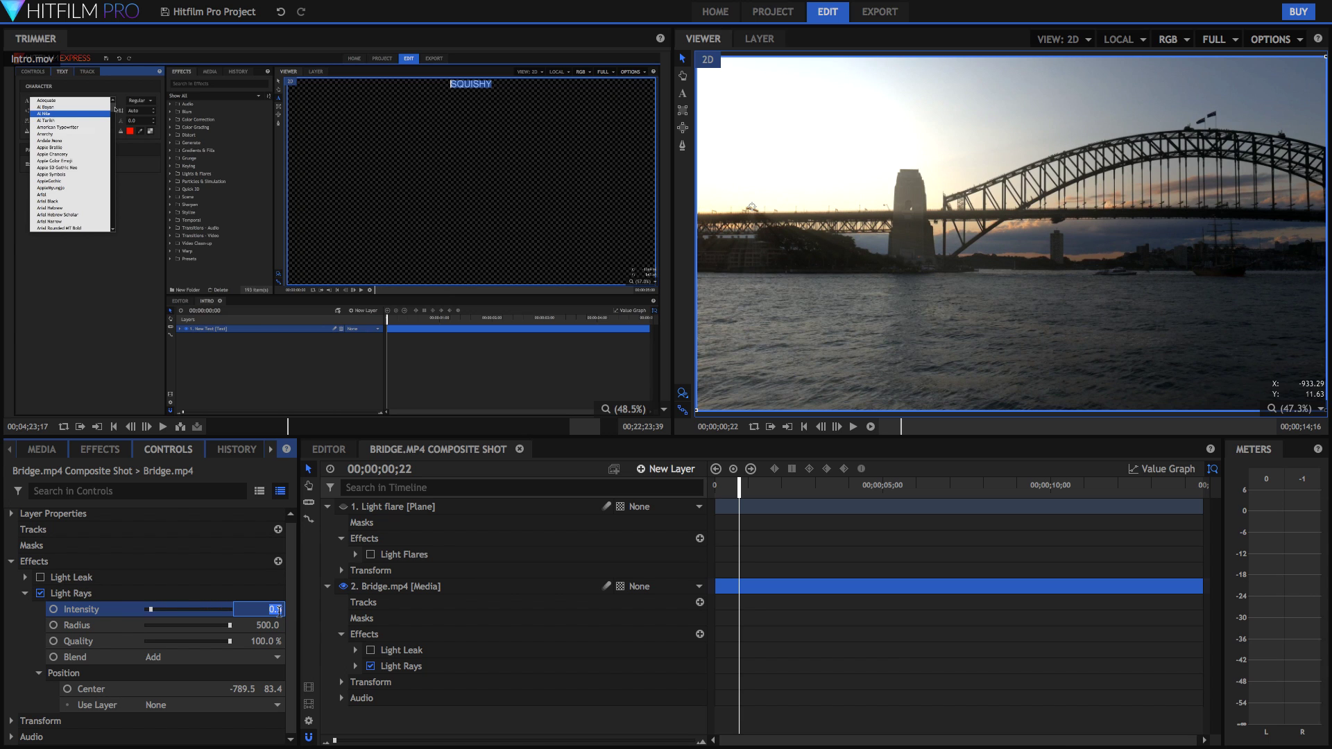
pyautogui.press('Return')
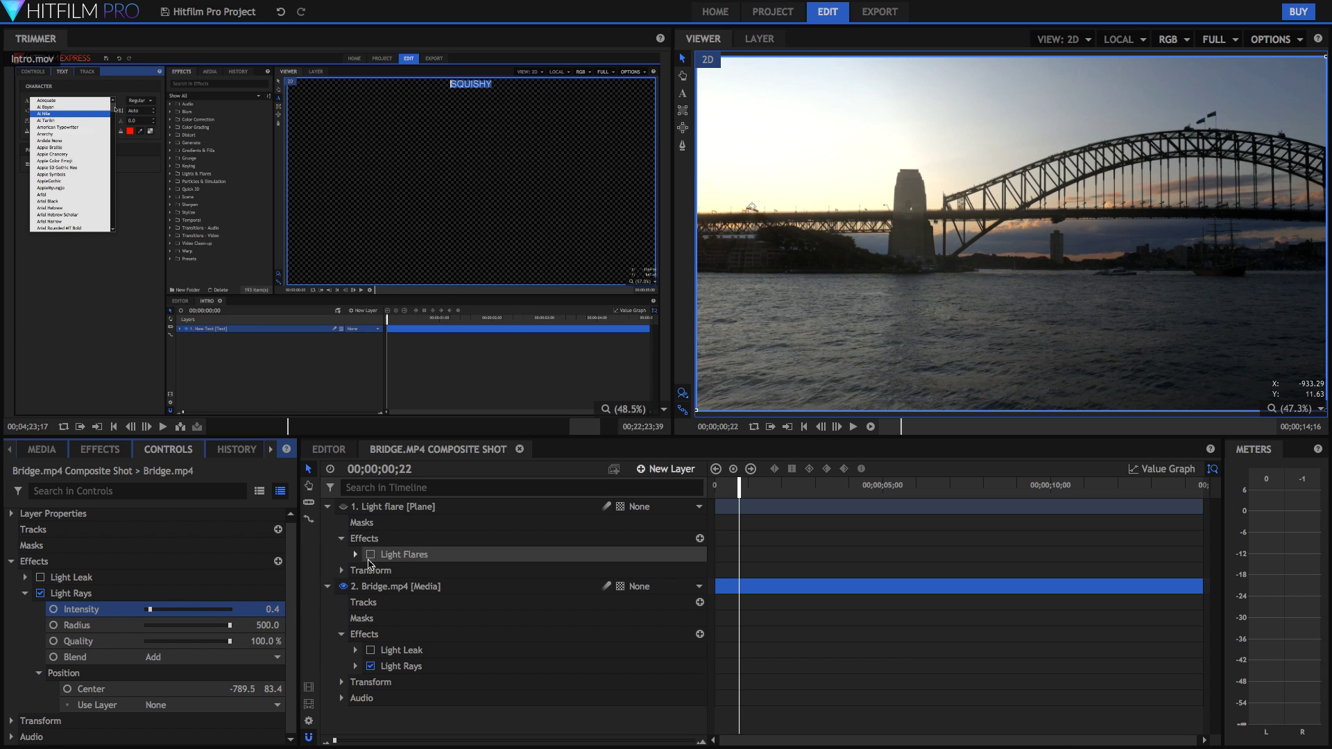
pyautogui.moveTo(751, 208); pyautogui.dragTo(730, 202)
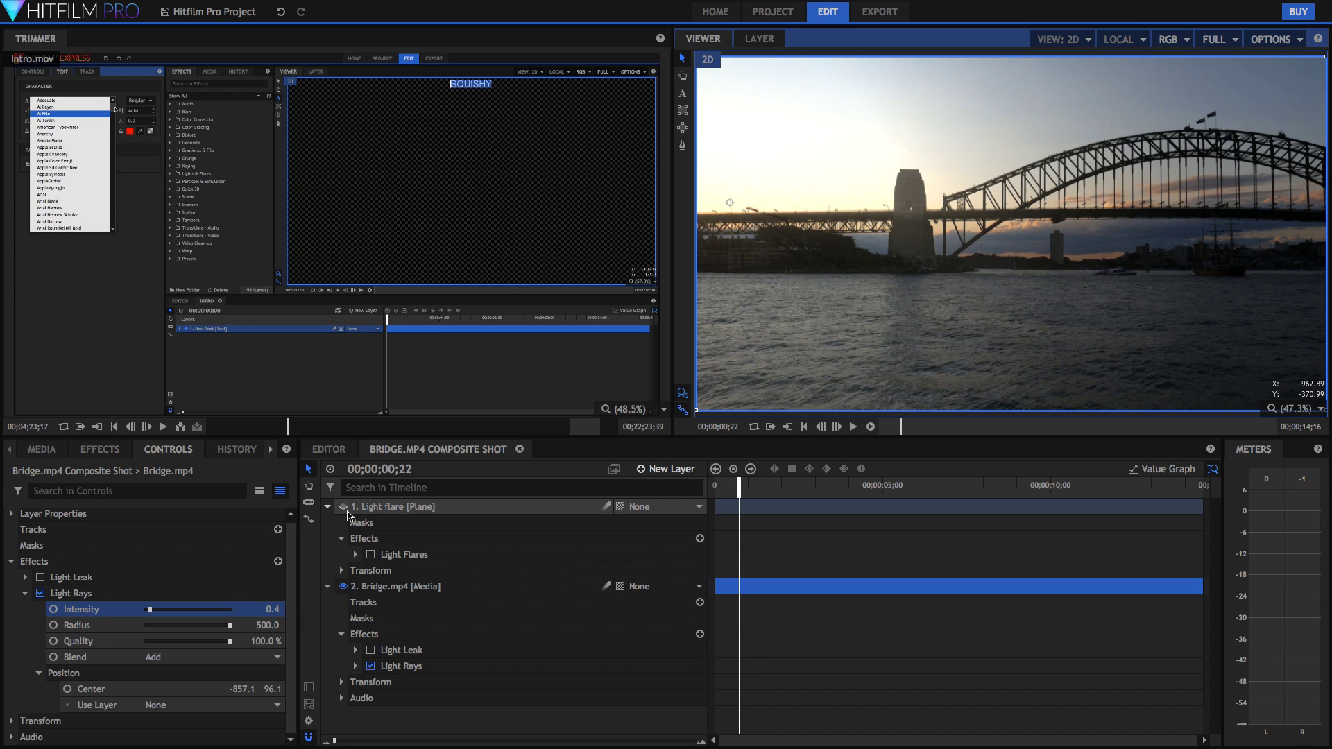
pyautogui.click(344, 508)
# Enable and expand Light Flares on the flare plane, trying the Digital Blocks flare type.
pyautogui.click(371, 554)
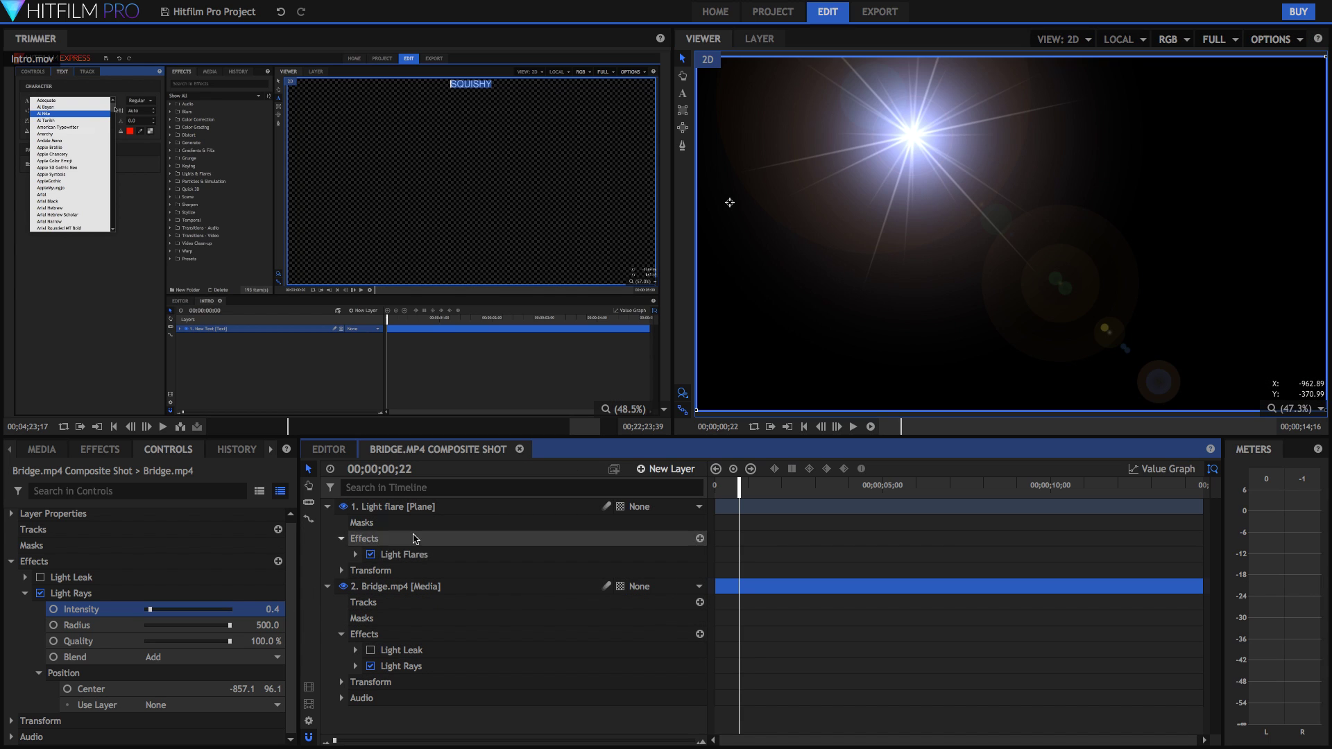
pyautogui.click(409, 506)
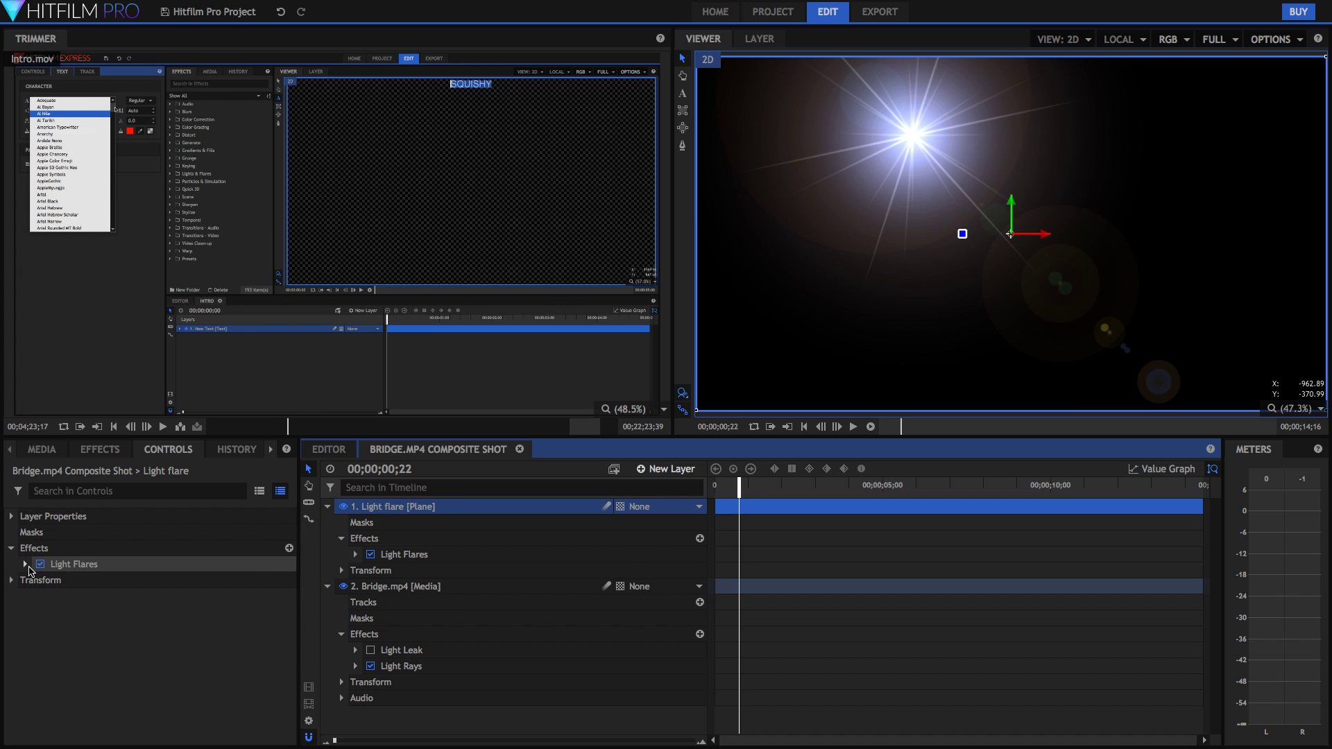
pyautogui.click(25, 564)
pyautogui.click(182, 580)
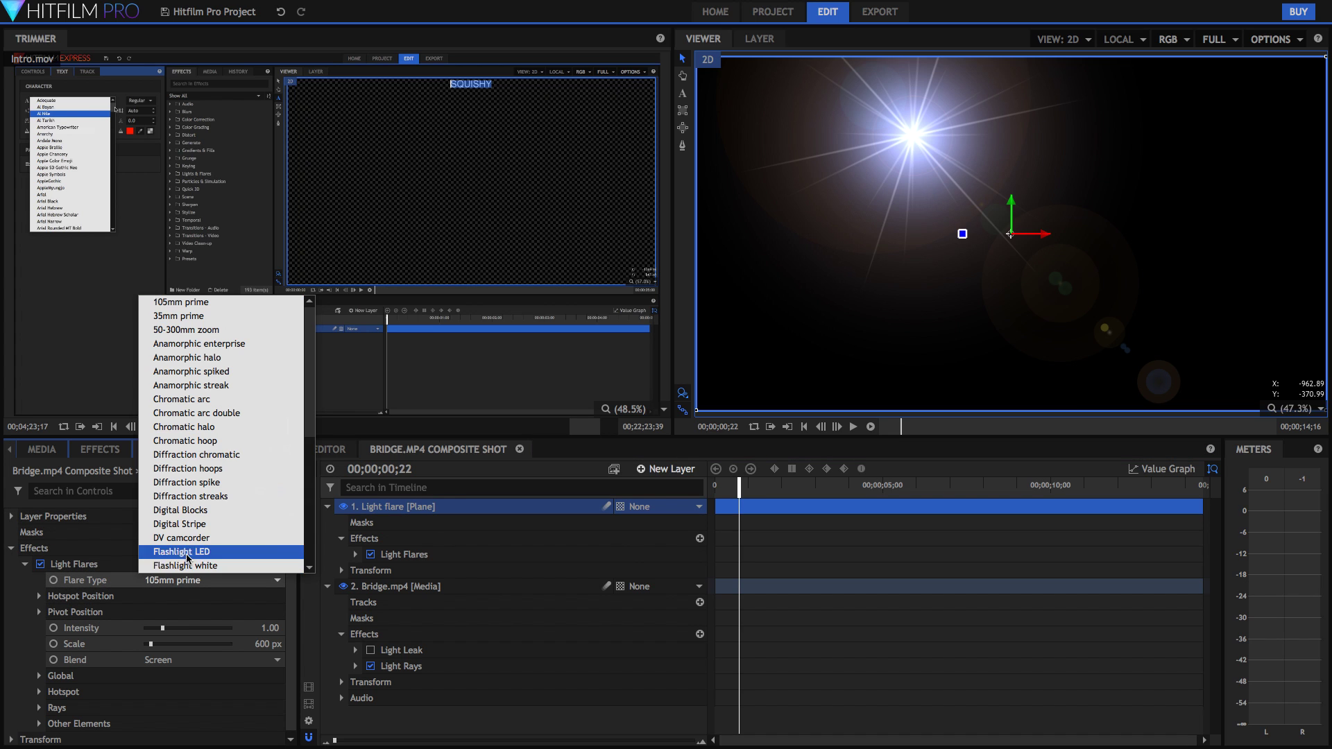
pyautogui.click(195, 516)
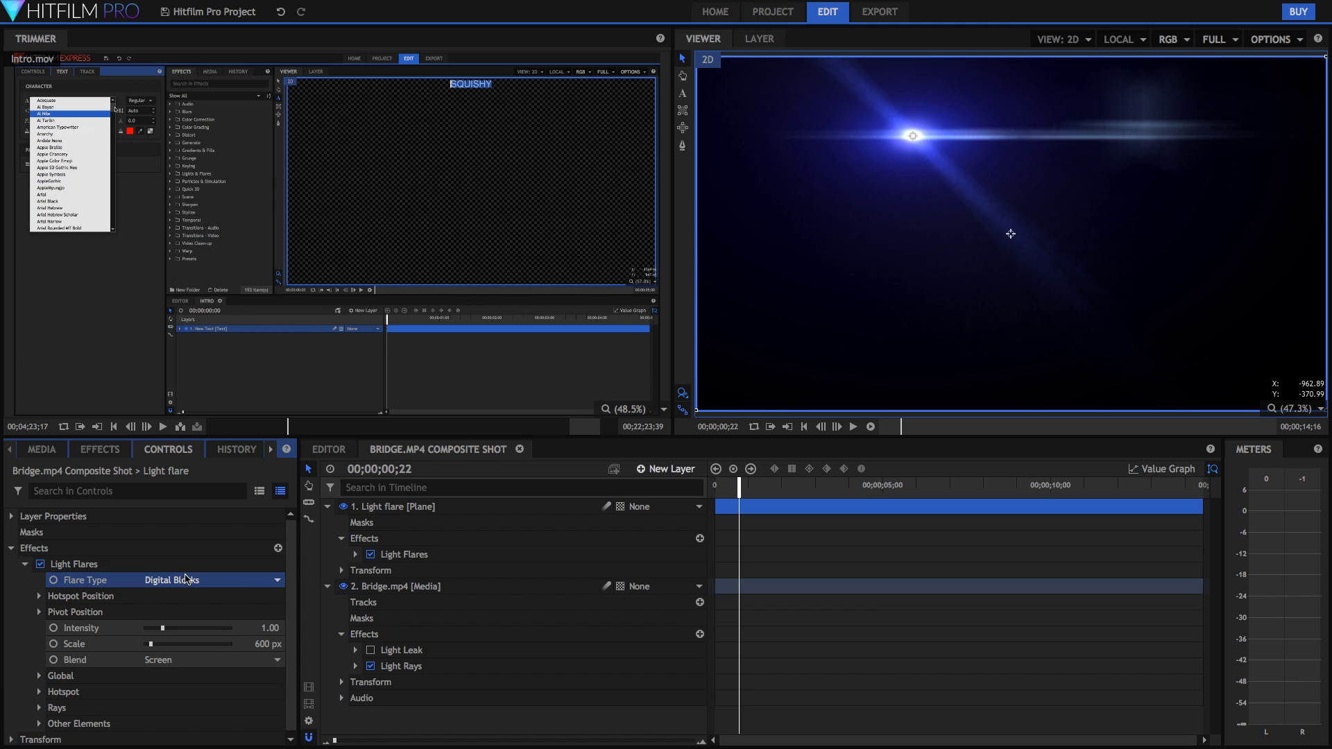
# Cycle through the Anamorphic halo, enterprise, spiked and streak flares, settling on Digital Stripe.
pyautogui.click(185, 576)
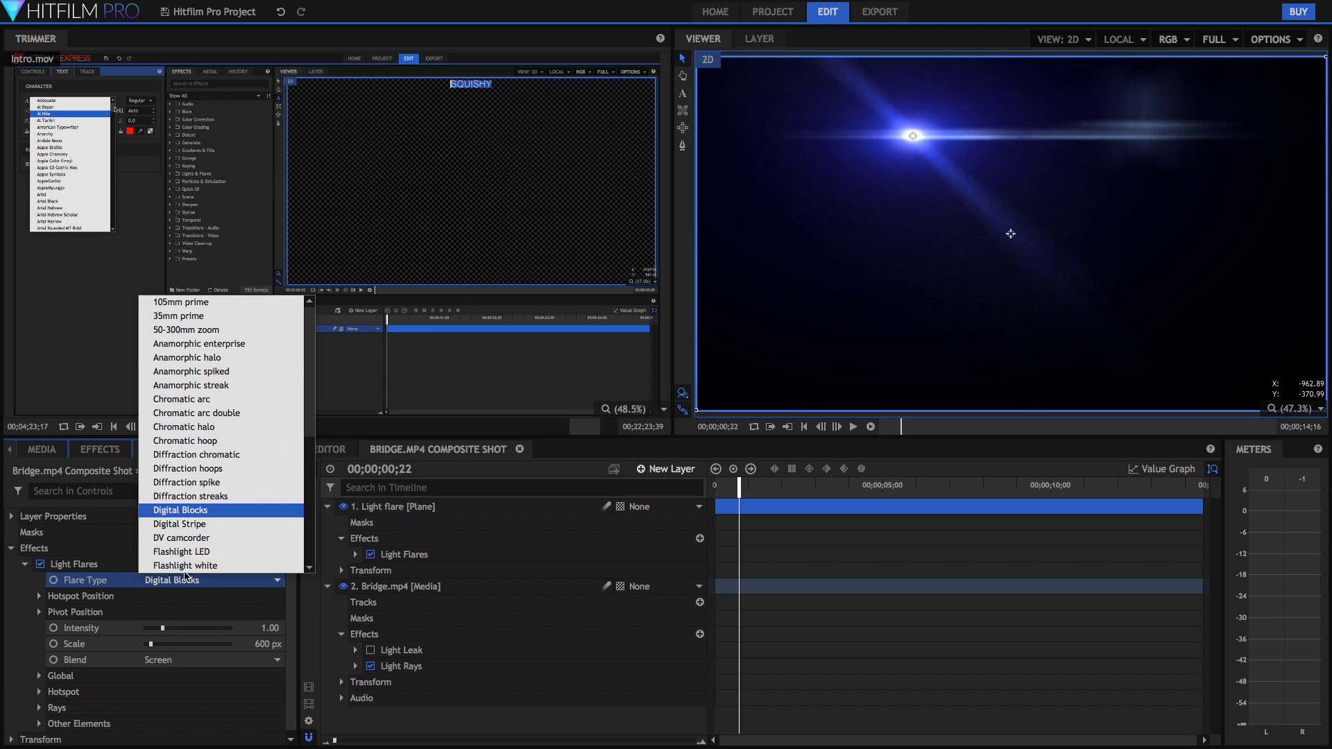
pyautogui.click(211, 357)
pyautogui.click(177, 580)
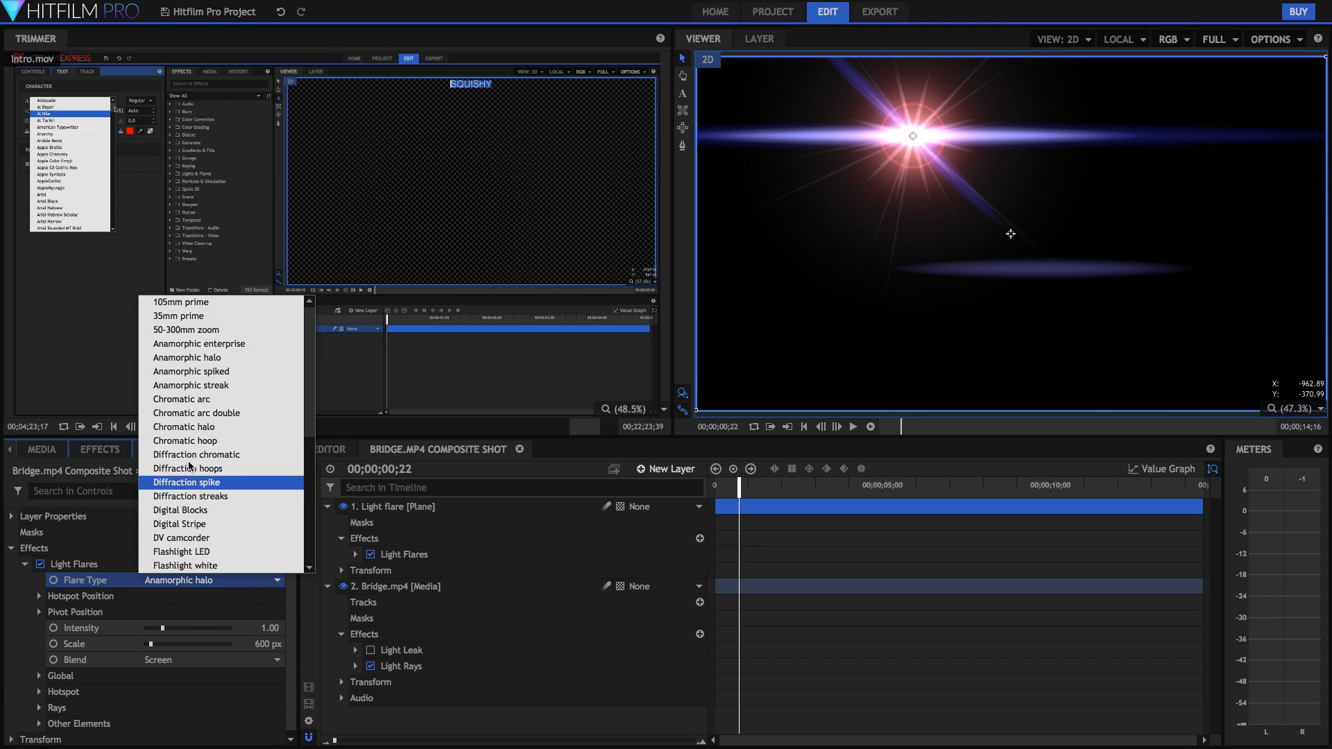
pyautogui.click(197, 345)
pyautogui.click(208, 580)
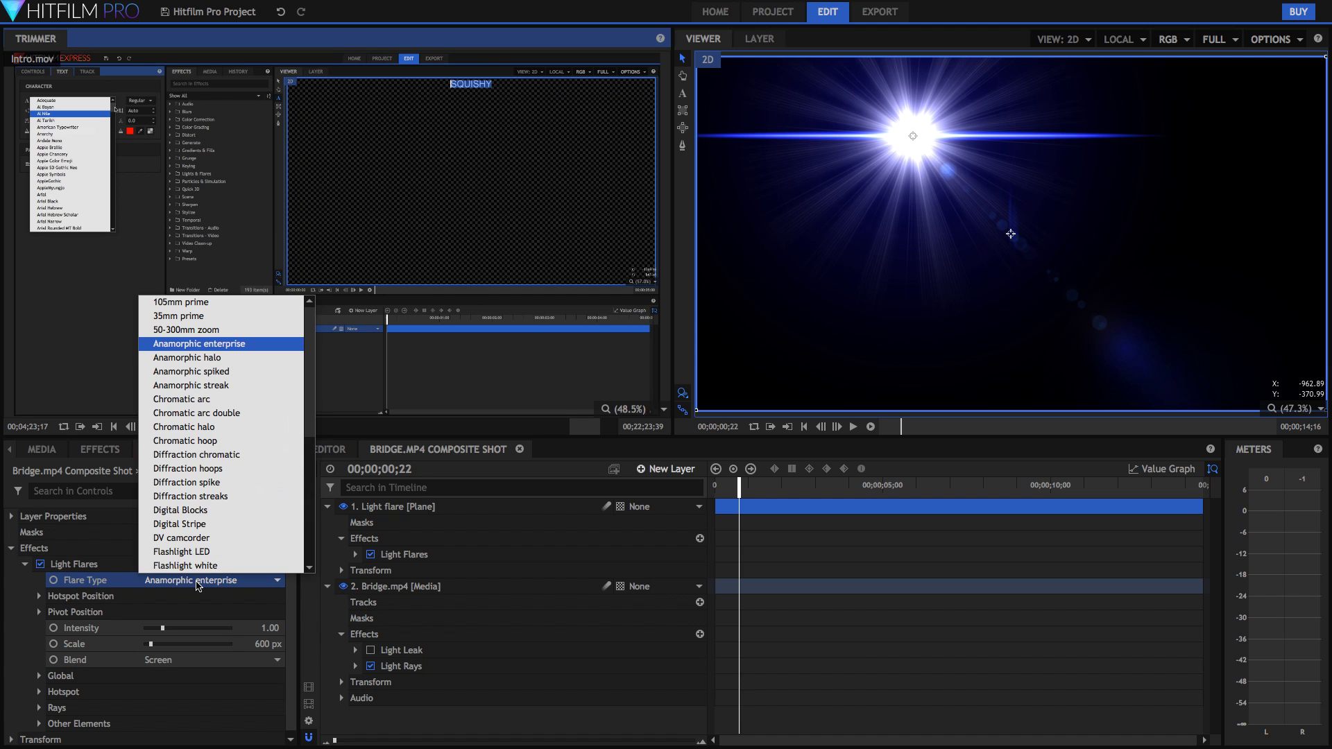
pyautogui.click(226, 373)
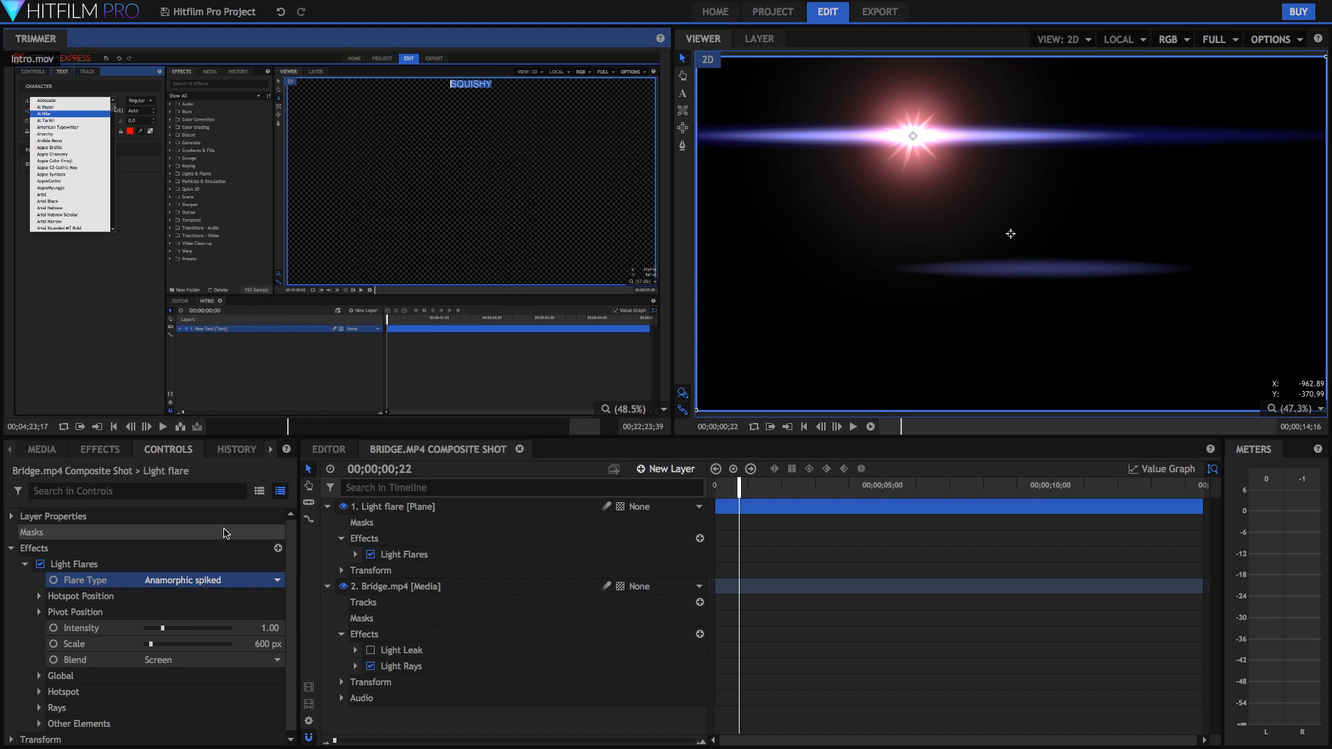
pyautogui.click(215, 580)
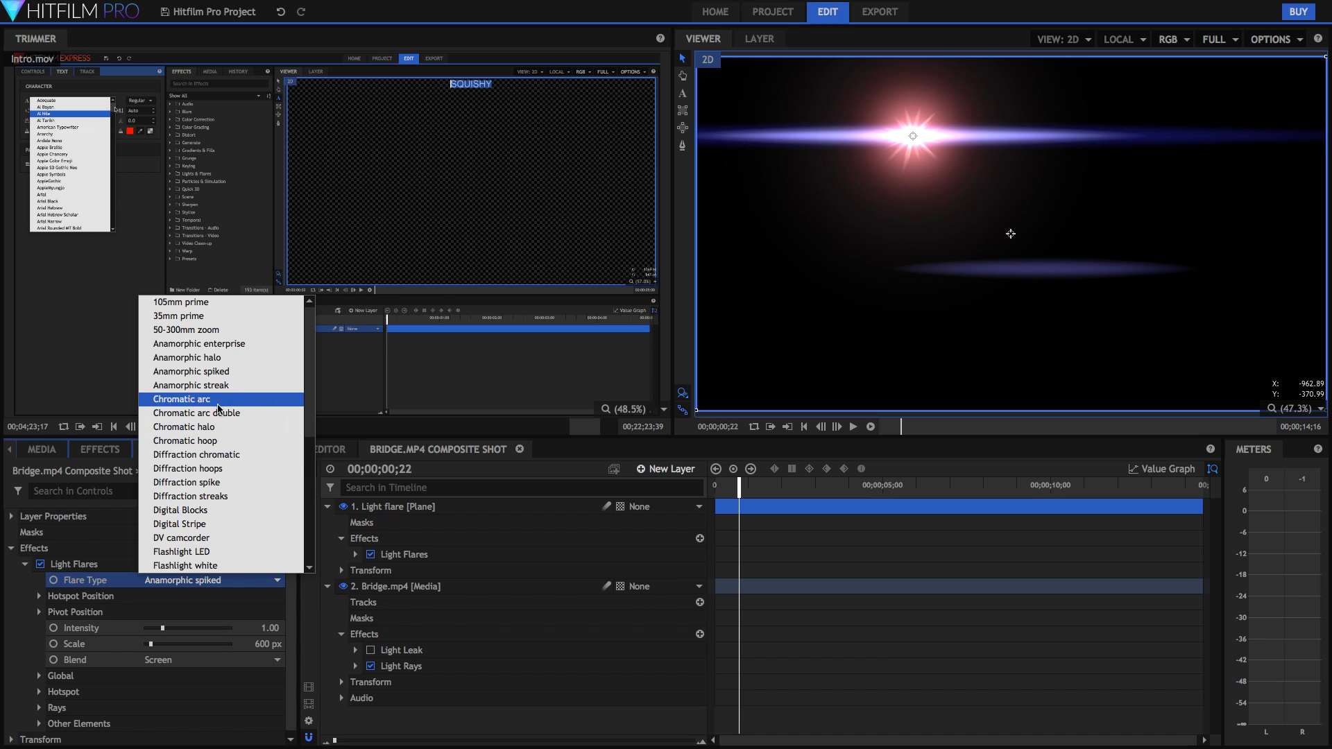
pyautogui.click(197, 385)
pyautogui.click(199, 587)
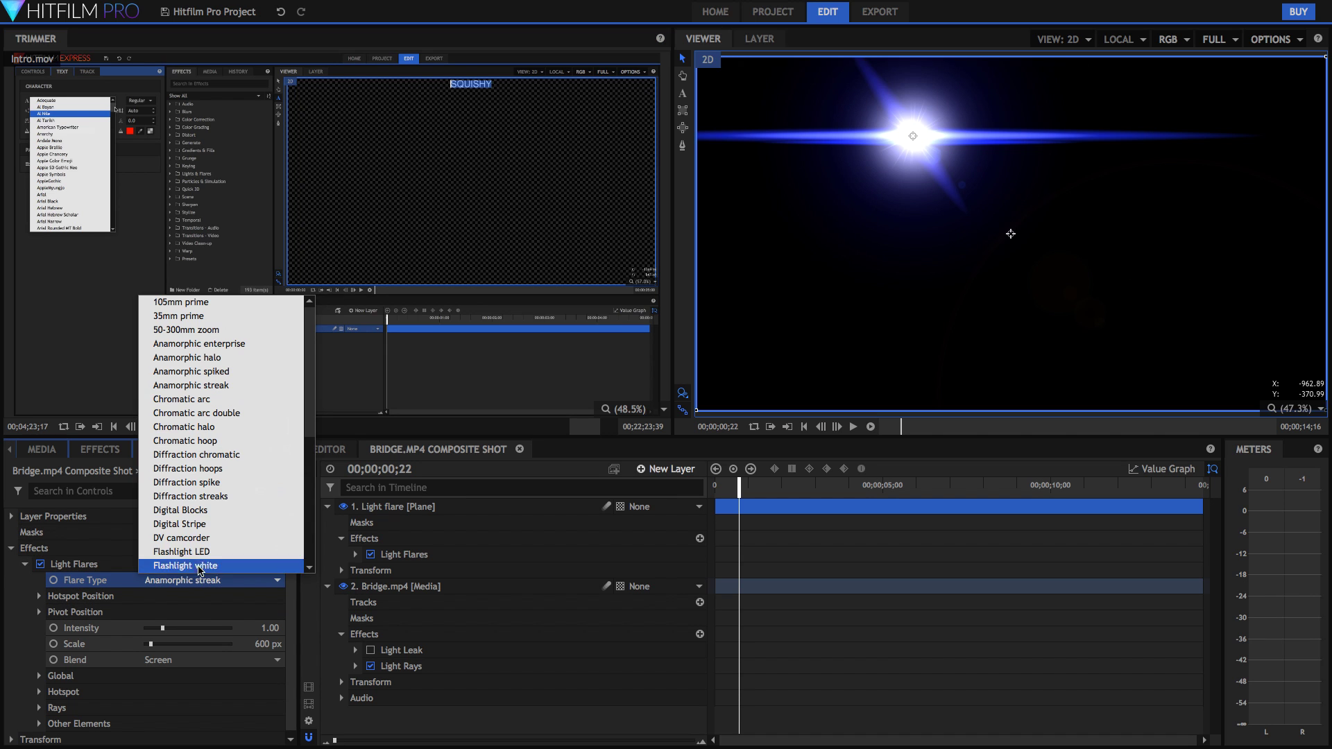
pyautogui.click(216, 518)
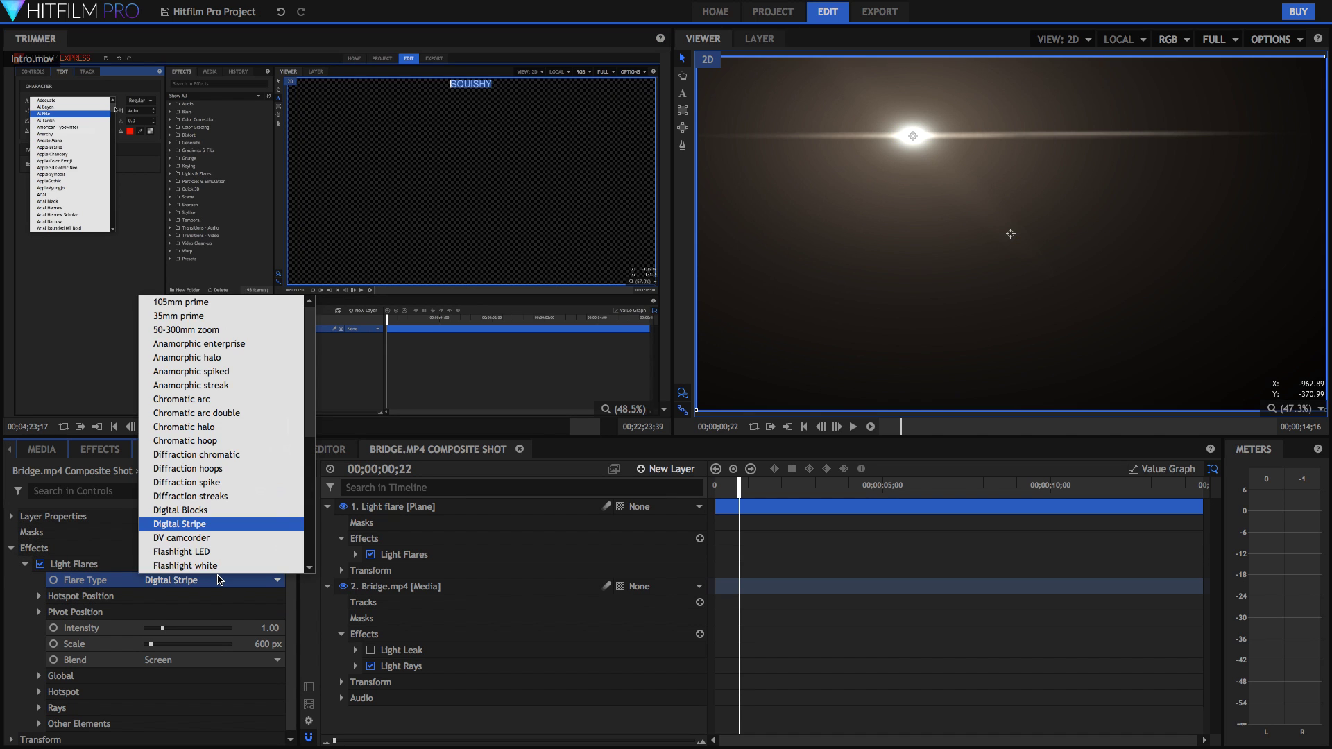